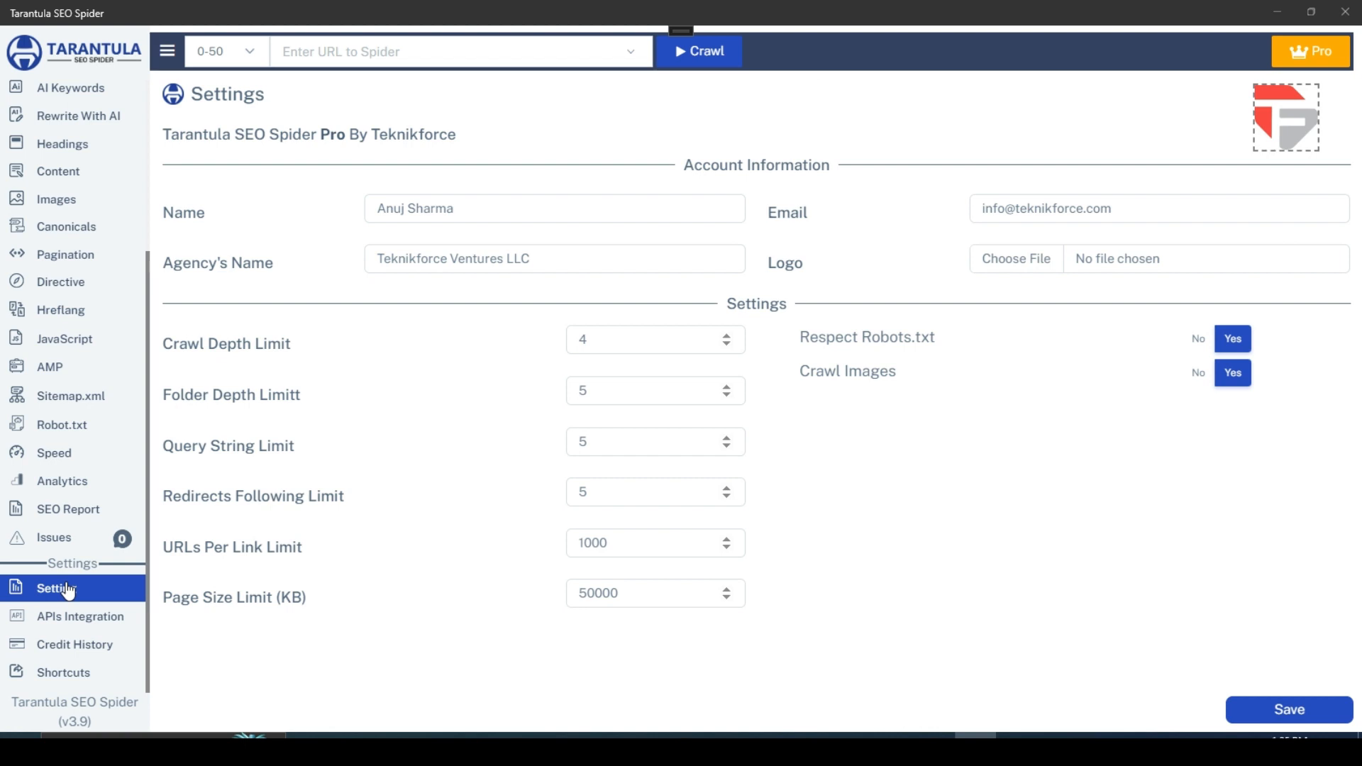
- Set the Crawl Depth Limit to 3 and save the settings
{"action": "left_click_drag", "start_coordinate": [160, 344], "coordinate": [301, 344]}
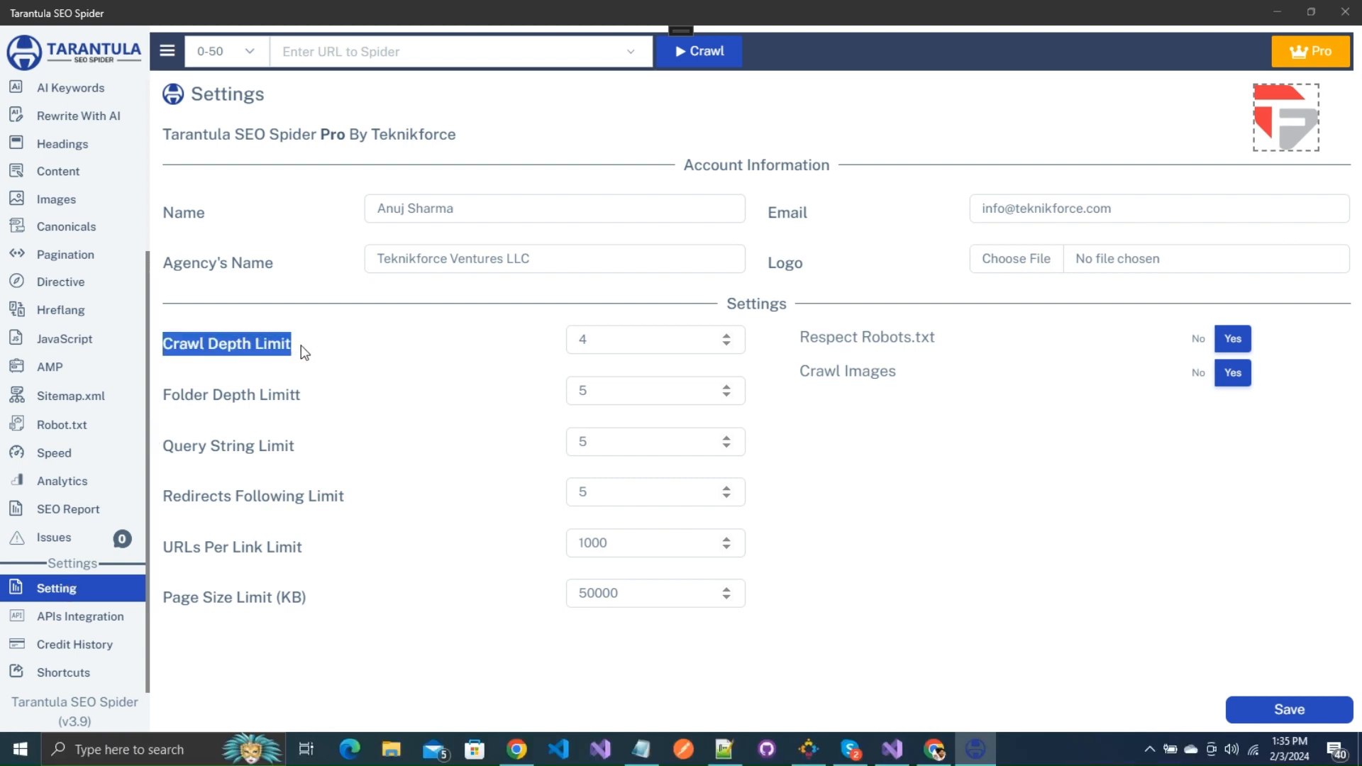
{"action": "left_click", "coordinate": [301, 346]}
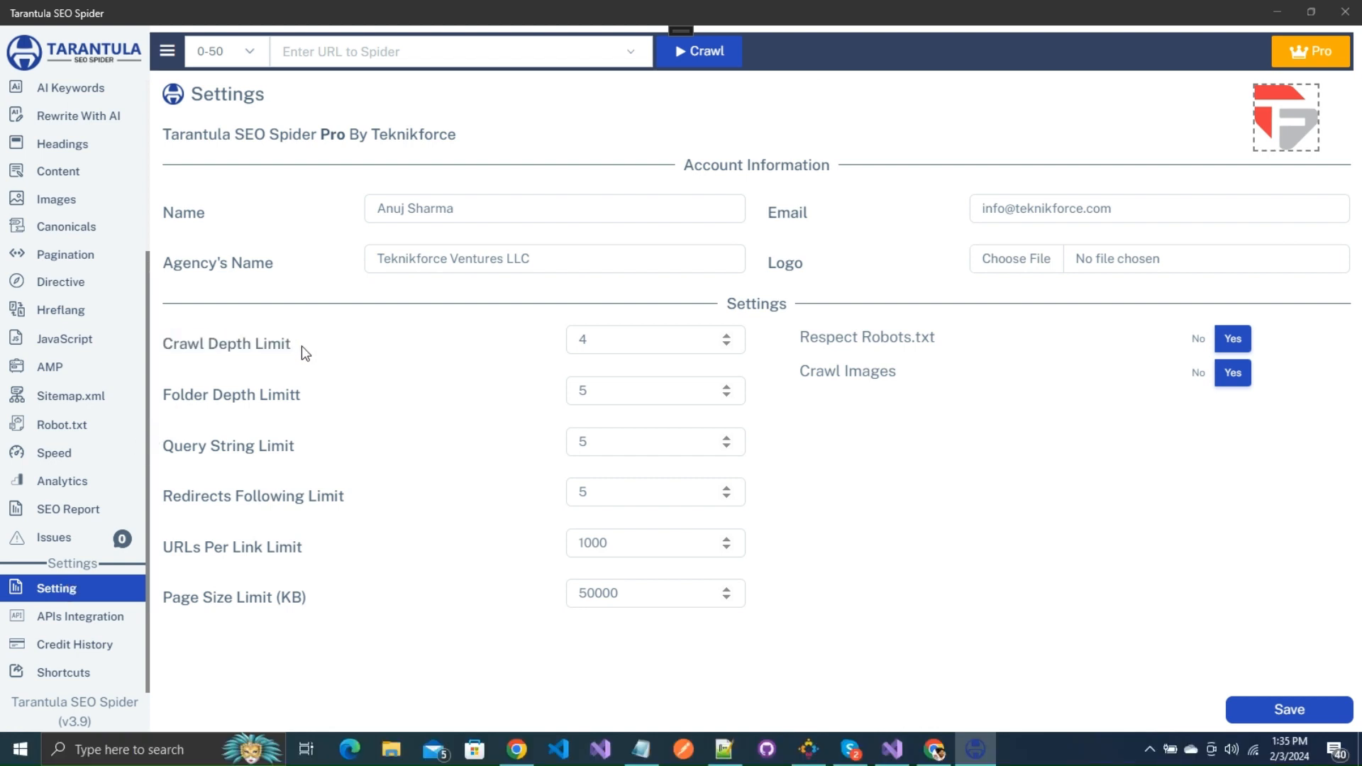
{"action": "left_click", "coordinate": [614, 341]}
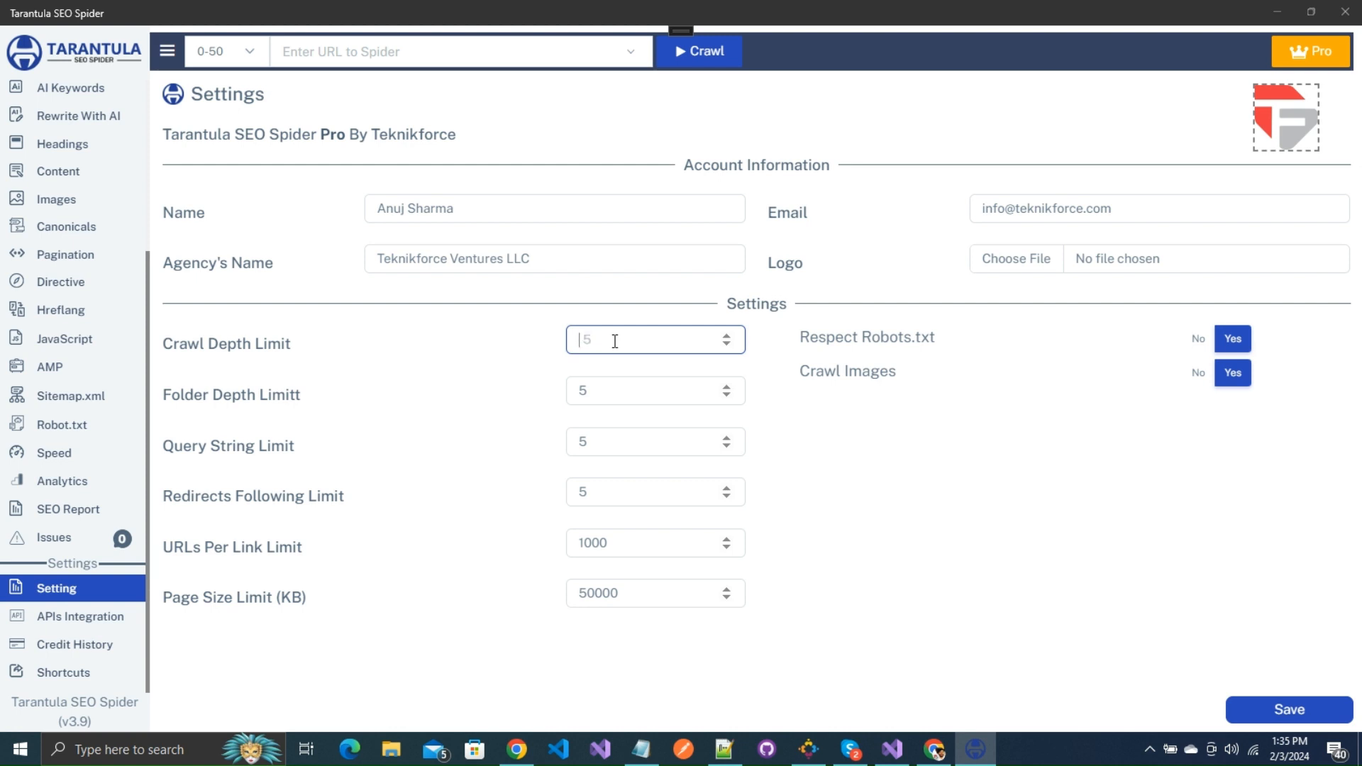
{"action": "type", "text": "3"}
{"action": "left_click", "coordinate": [1277, 711]}
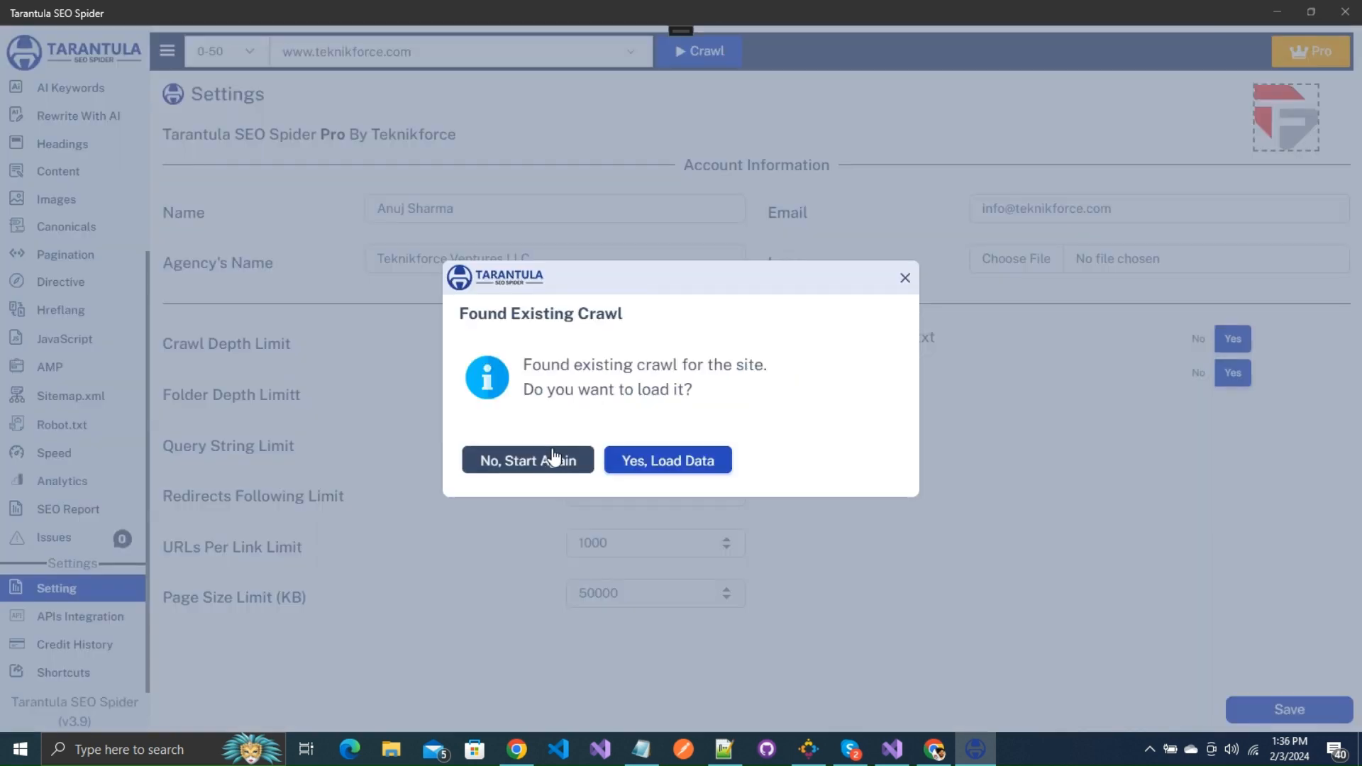
{"action": "left_click", "coordinate": [554, 459]}
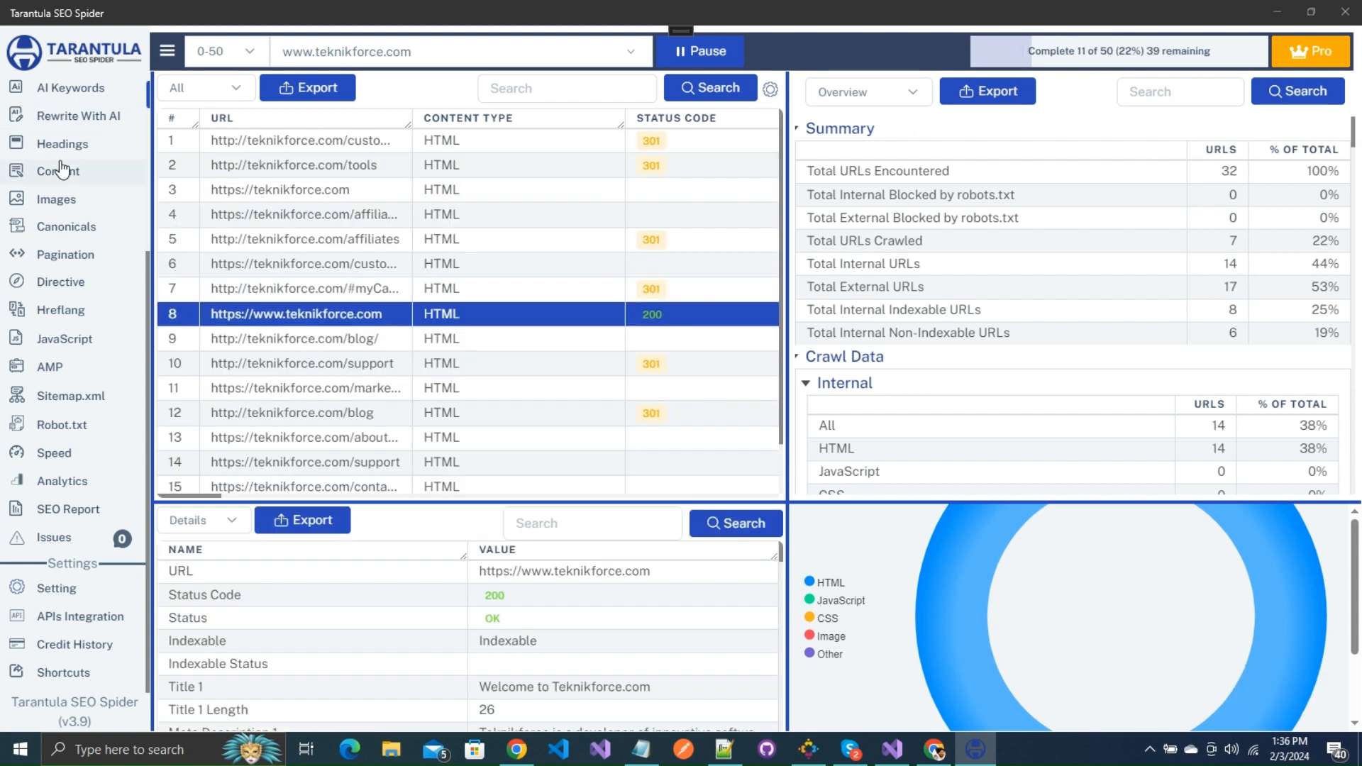
{"action": "scroll", "coordinate": [61, 166], "scroll_direction": "up", "scroll_amount": 4}
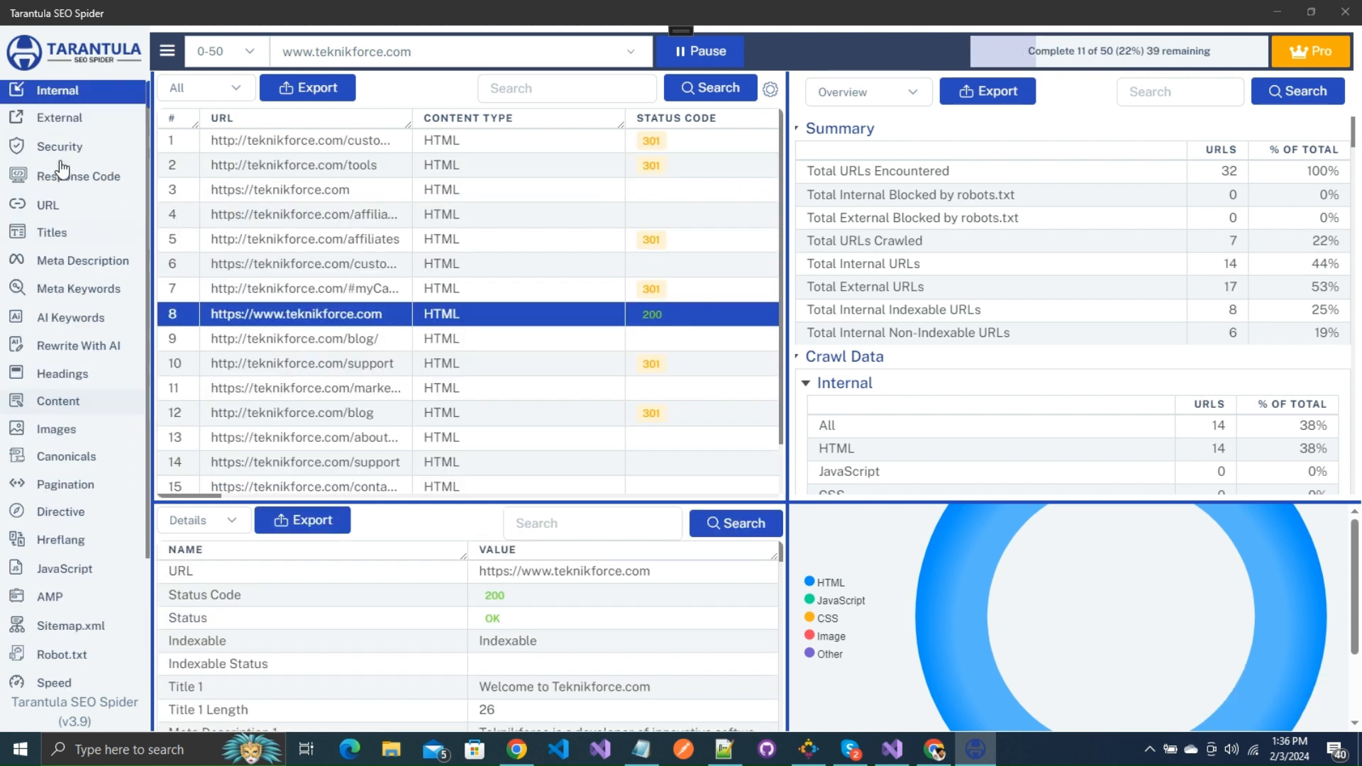
{"action": "left_click", "coordinate": [70, 124]}
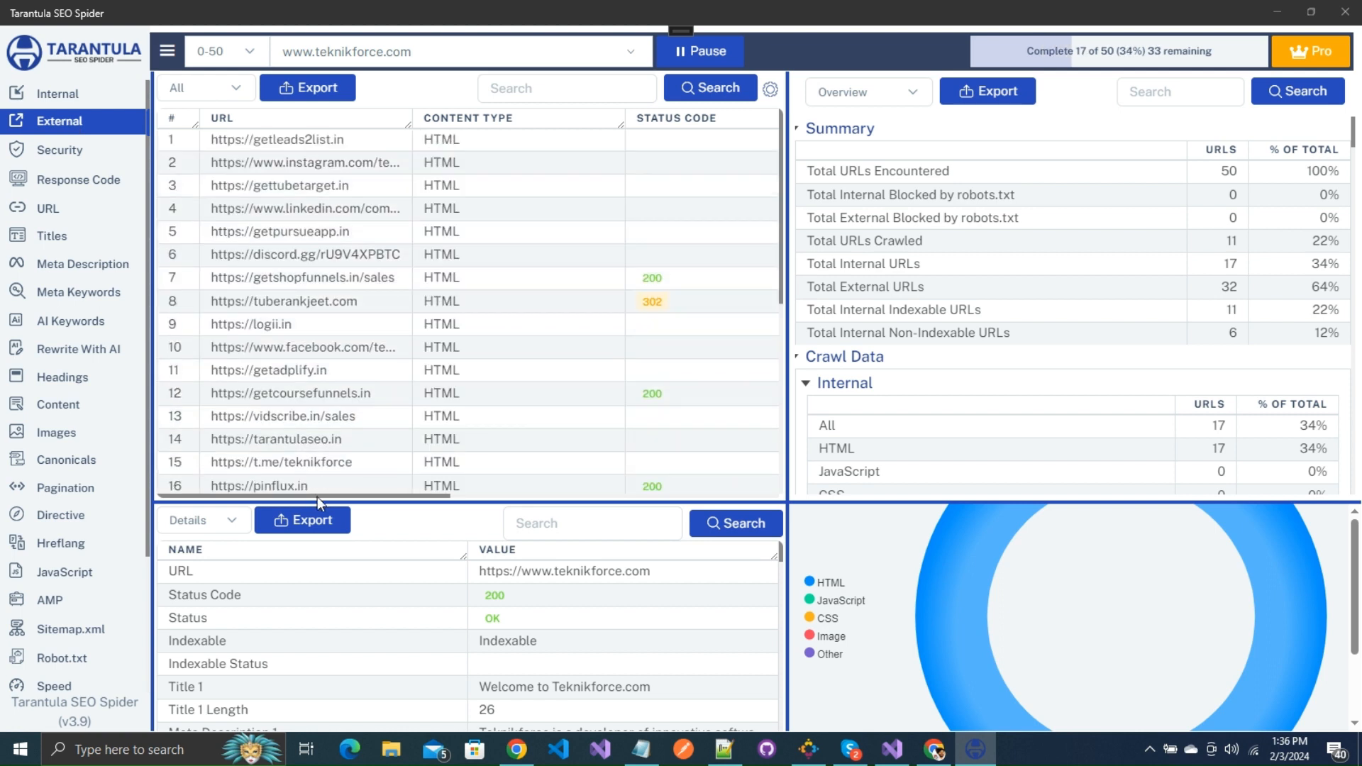
- Examine the status code, status and crawl depth of the external URLs
{"action": "left_click_drag", "start_coordinate": [336, 498], "coordinate": [560, 495]}
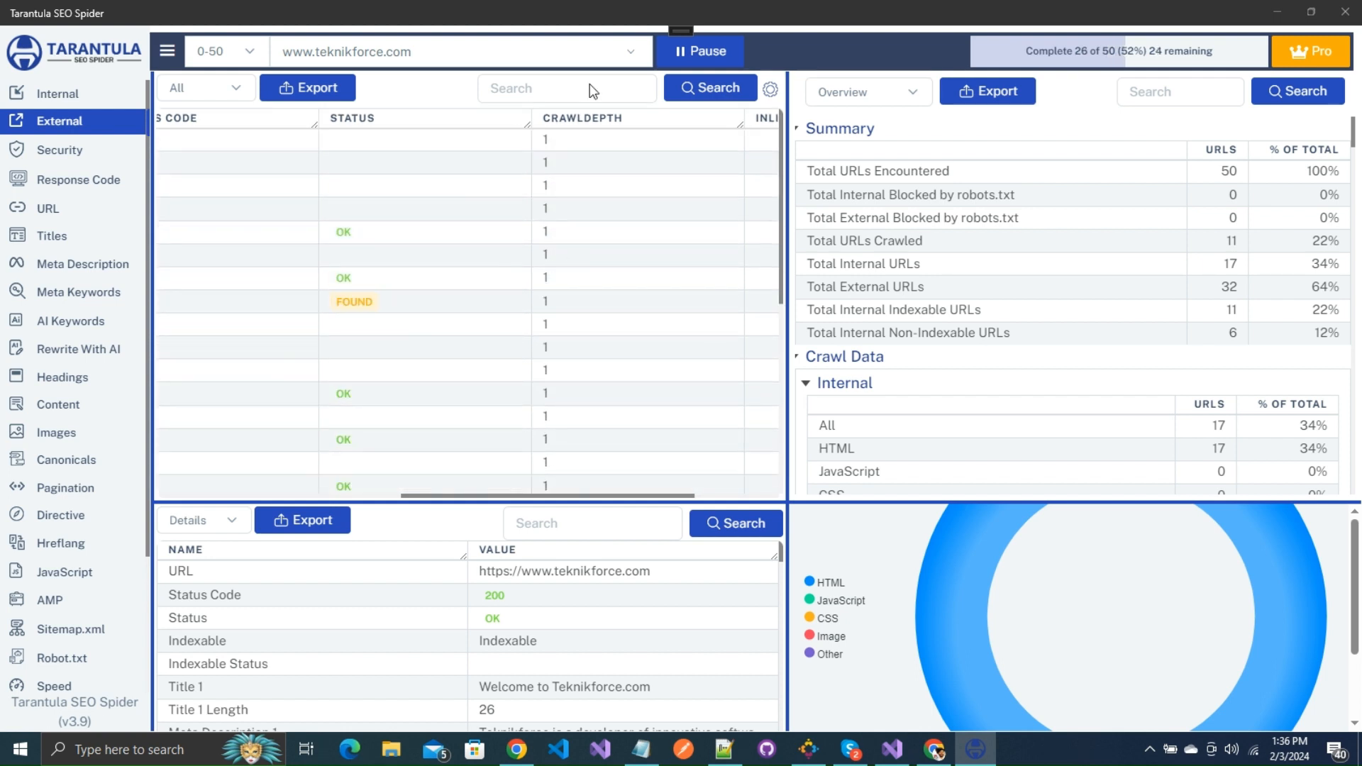
{"action": "left_click_drag", "start_coordinate": [507, 496], "coordinate": [229, 488]}
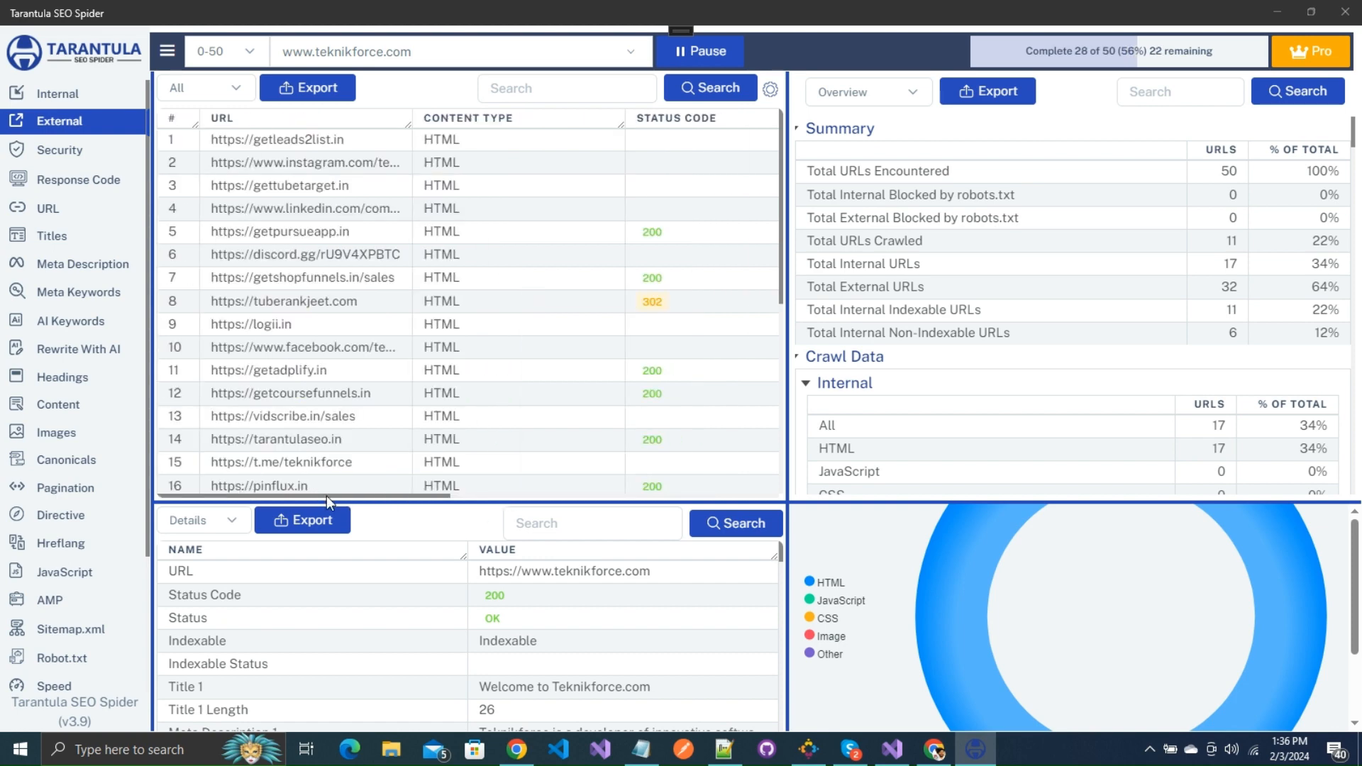
{"action": "left_click_drag", "start_coordinate": [326, 496], "coordinate": [633, 505]}
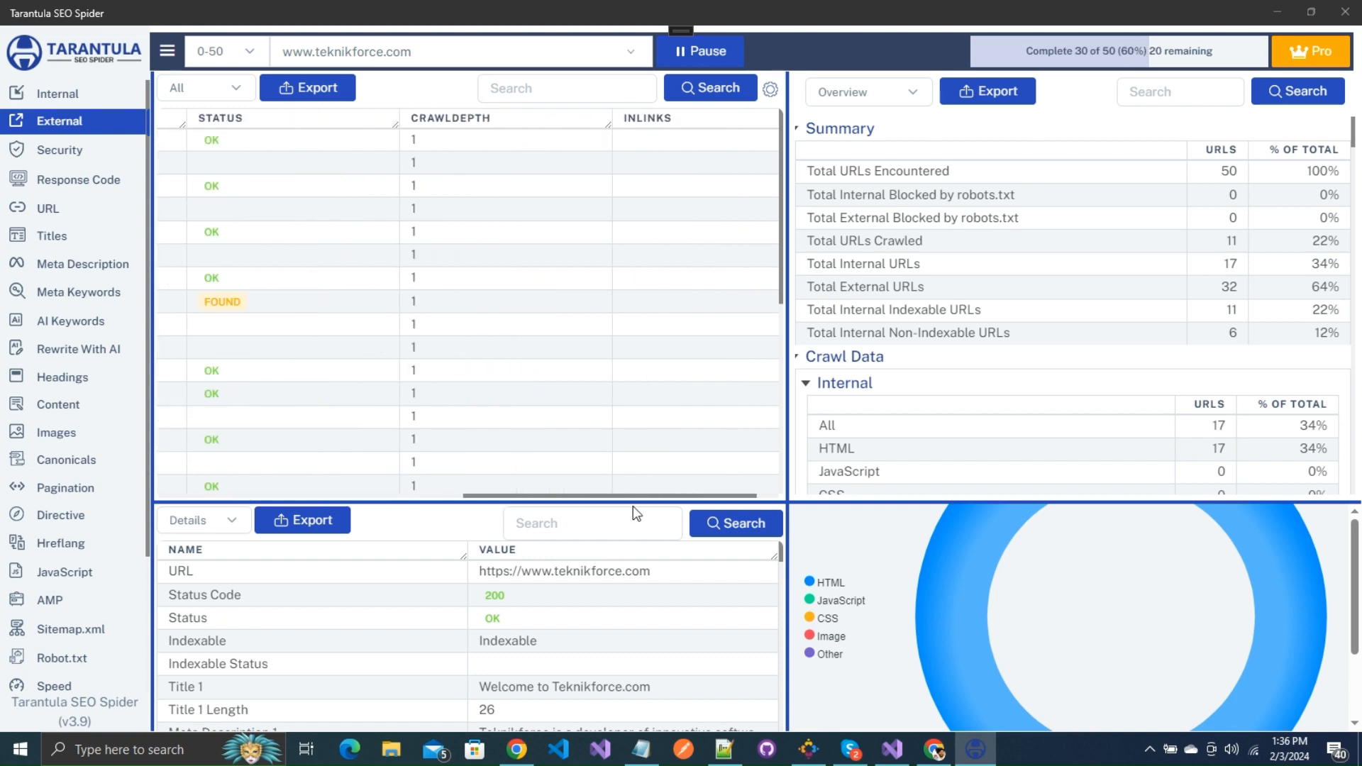
{"action": "left_click_drag", "start_coordinate": [487, 493], "coordinate": [437, 497]}
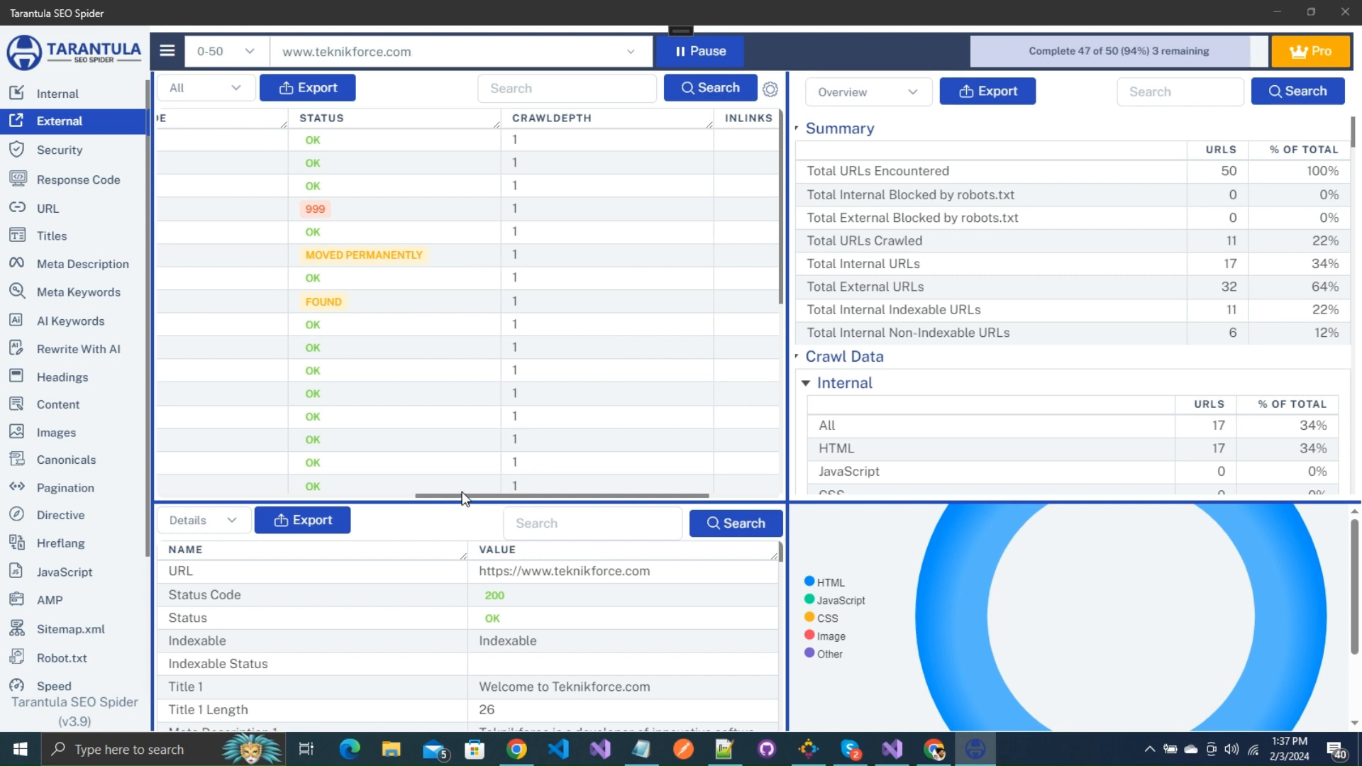
{"action": "left_click_drag", "start_coordinate": [473, 496], "coordinate": [442, 497]}
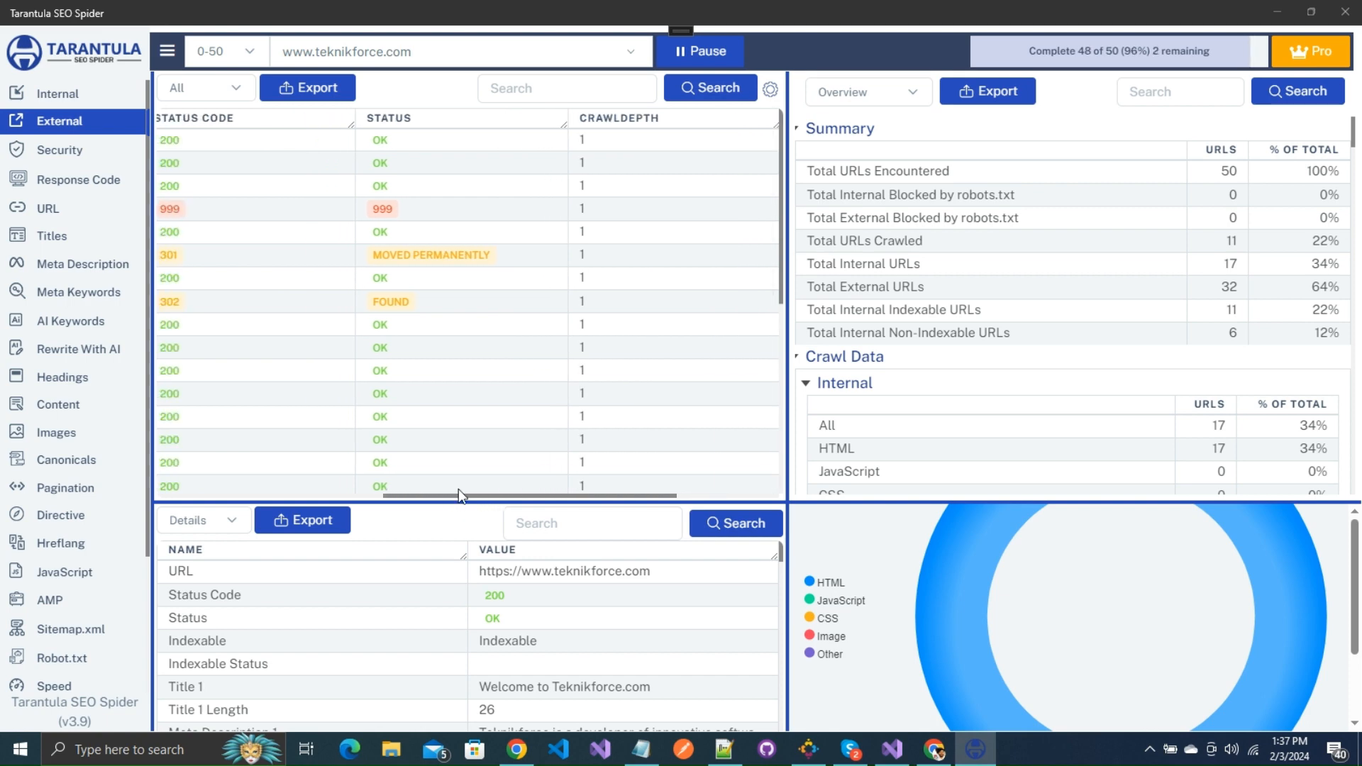
{"action": "left_click", "coordinate": [458, 488]}
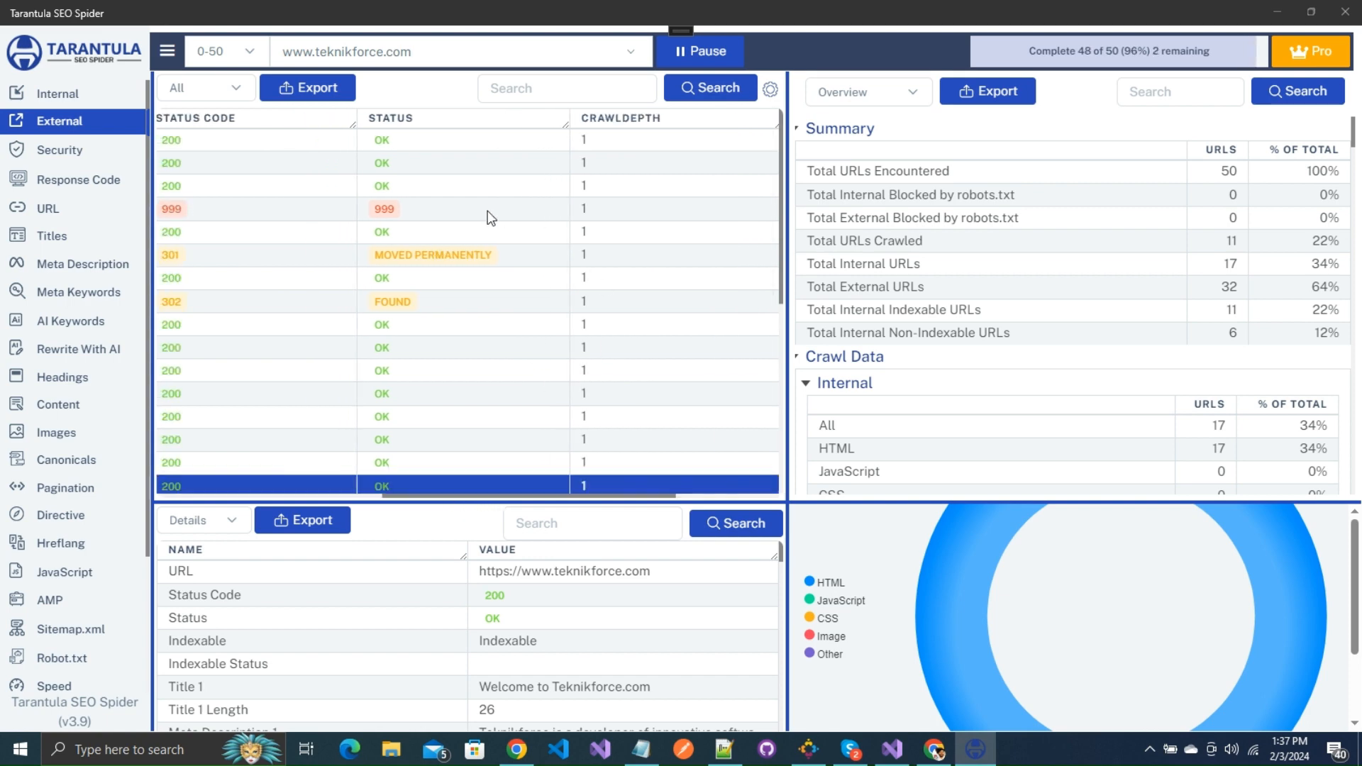
{"action": "left_click", "coordinate": [551, 265]}
{"action": "left_click", "coordinate": [553, 282]}
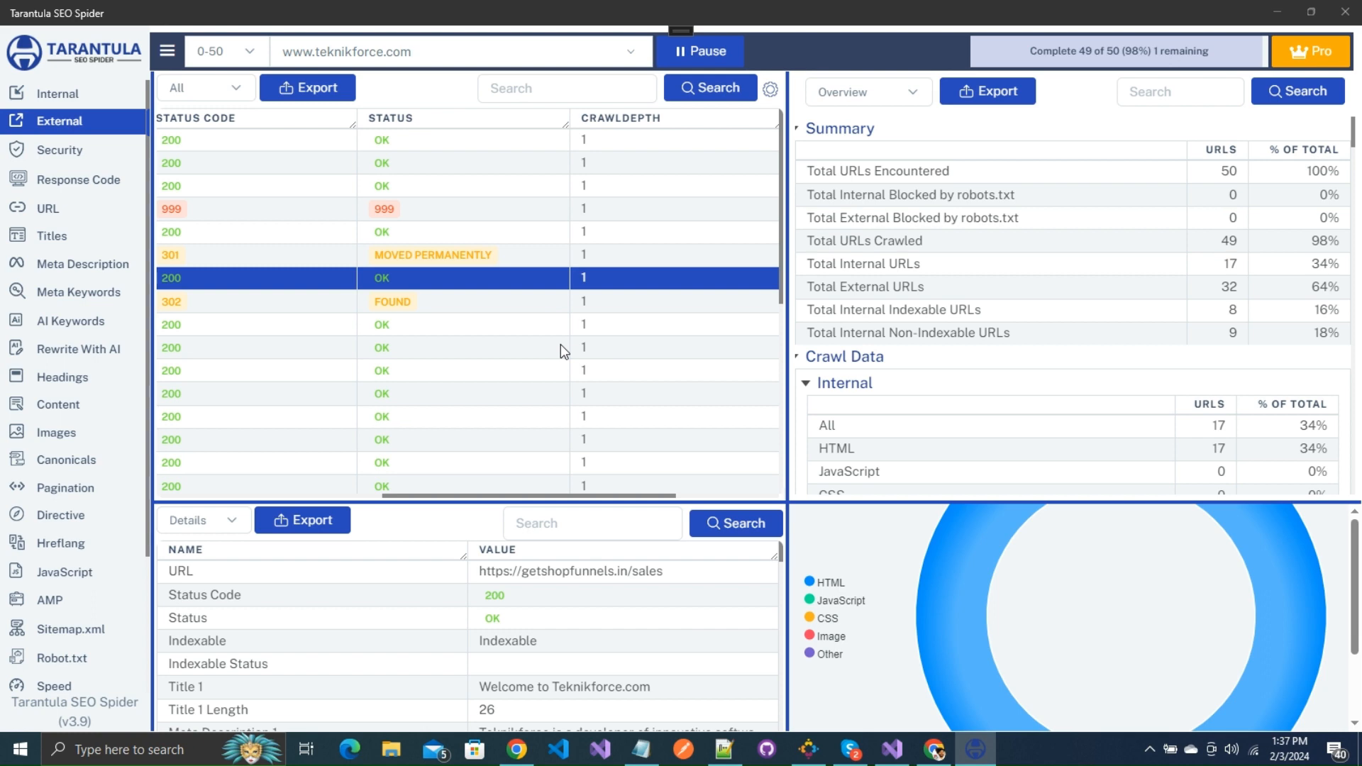
{"action": "key", "text": "Up"}
- Set the Folder Depth Limit to 1 in the settings and save
{"action": "scroll", "coordinate": [39, 535], "scroll_direction": "down", "scroll_amount": 3}
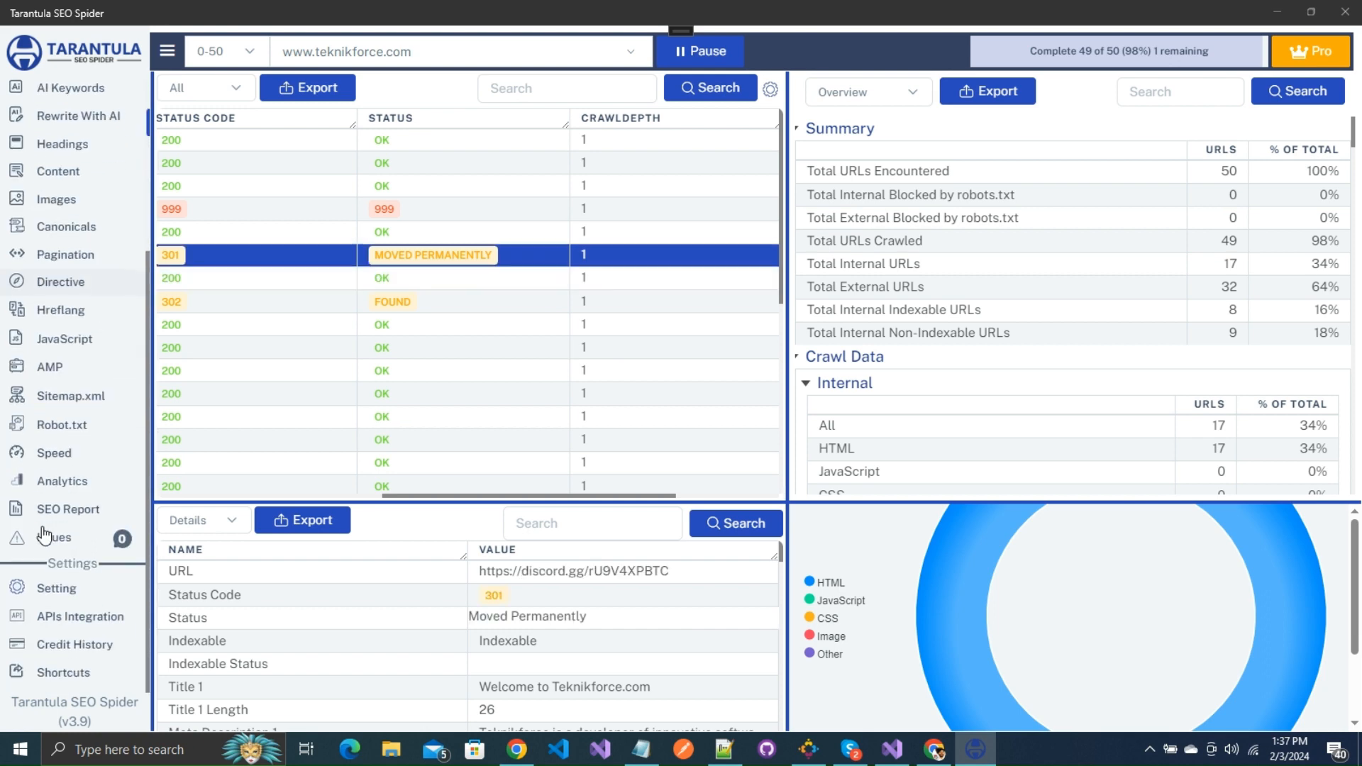
{"action": "left_click", "coordinate": [57, 590]}
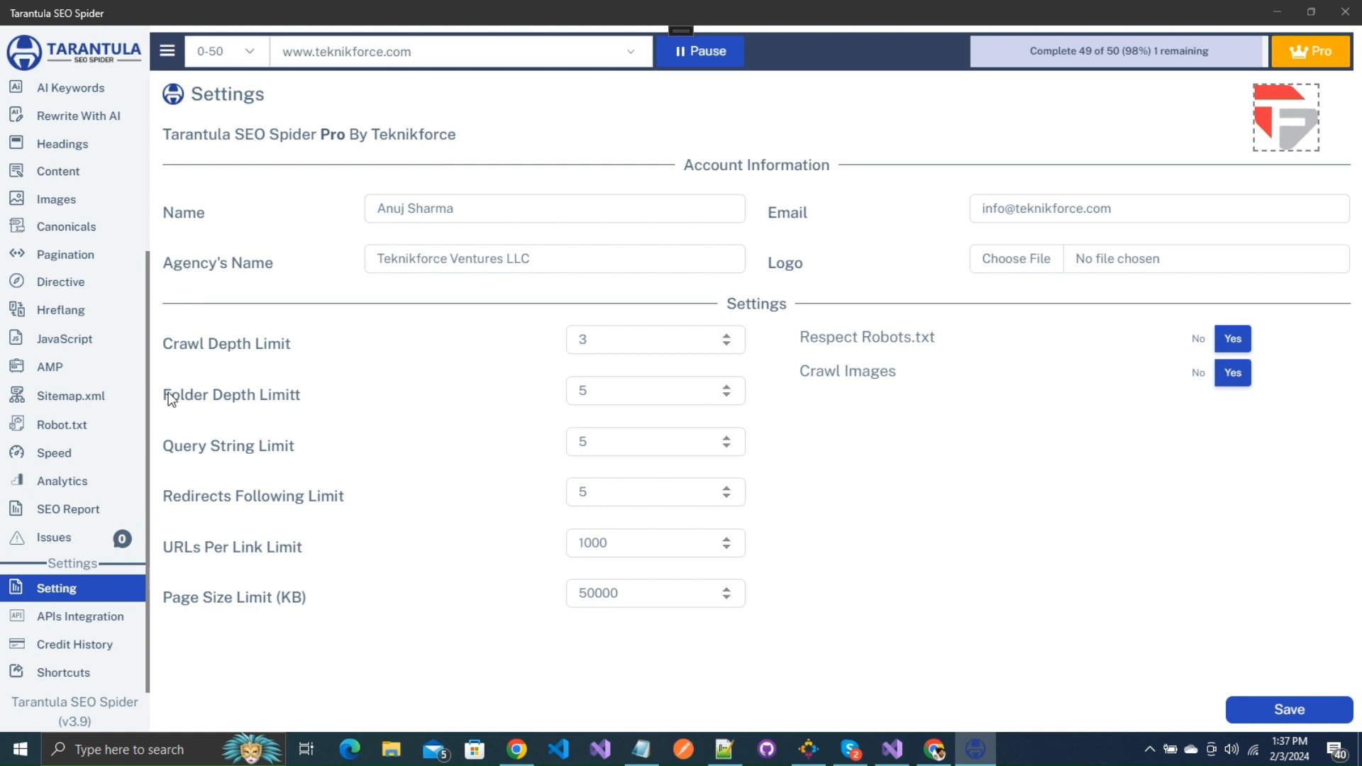
{"action": "left_click", "coordinate": [650, 396]}
{"action": "key", "text": "BackSpace"}
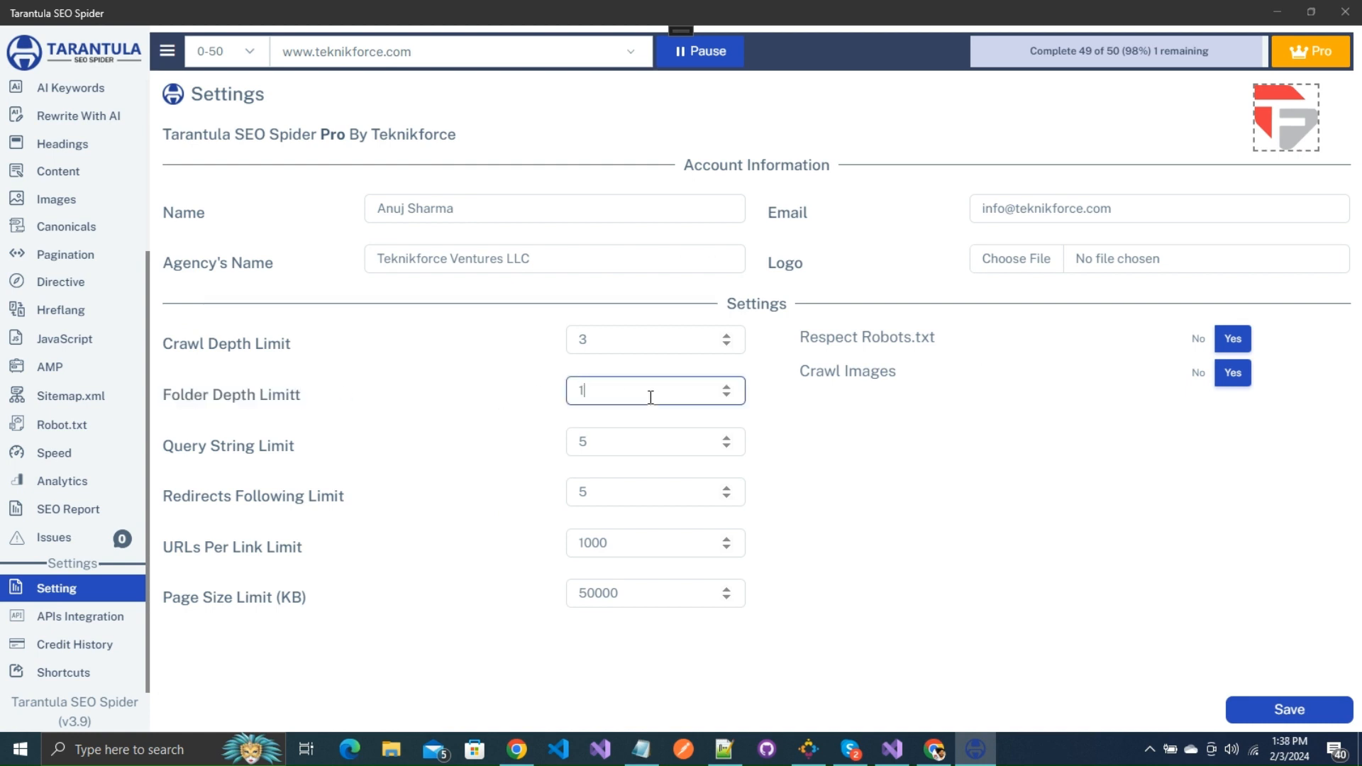
{"action": "left_click", "coordinate": [813, 428]}
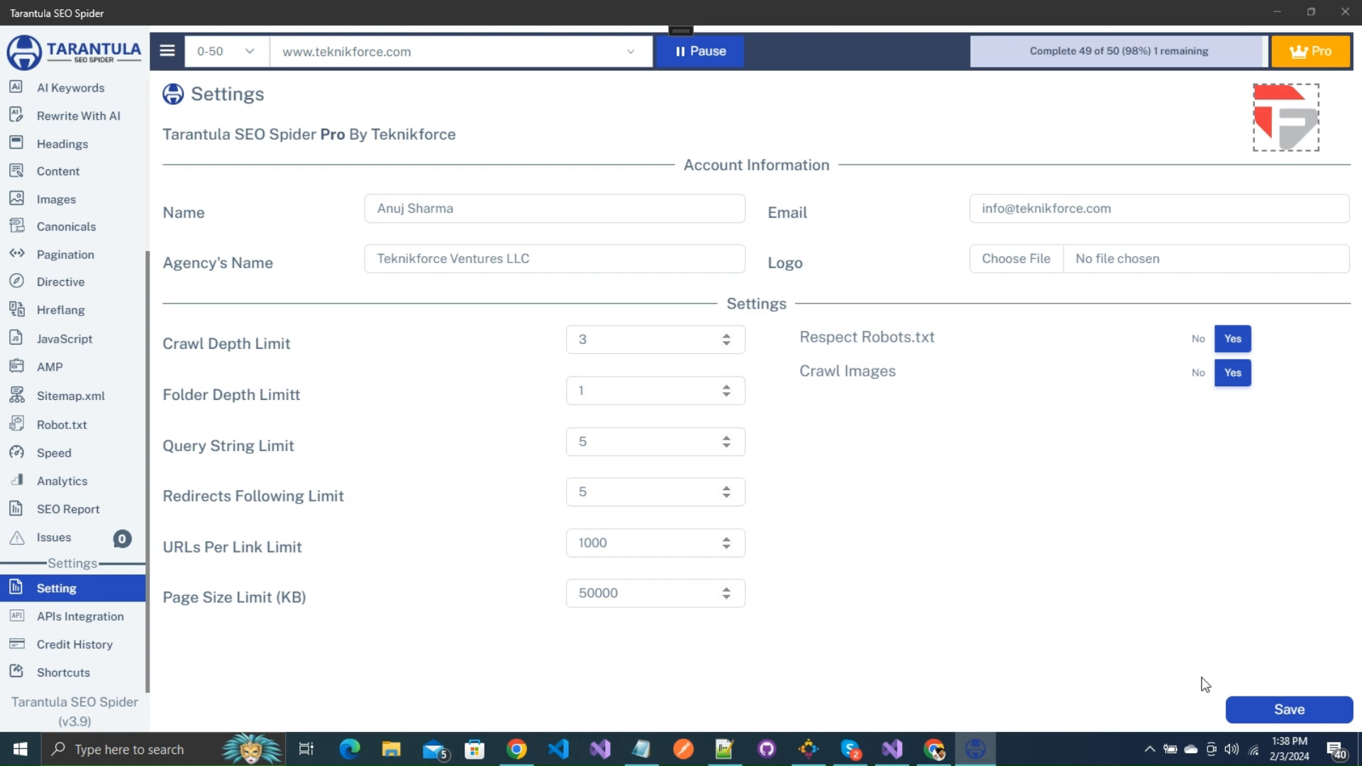
{"action": "left_click", "coordinate": [1293, 718]}
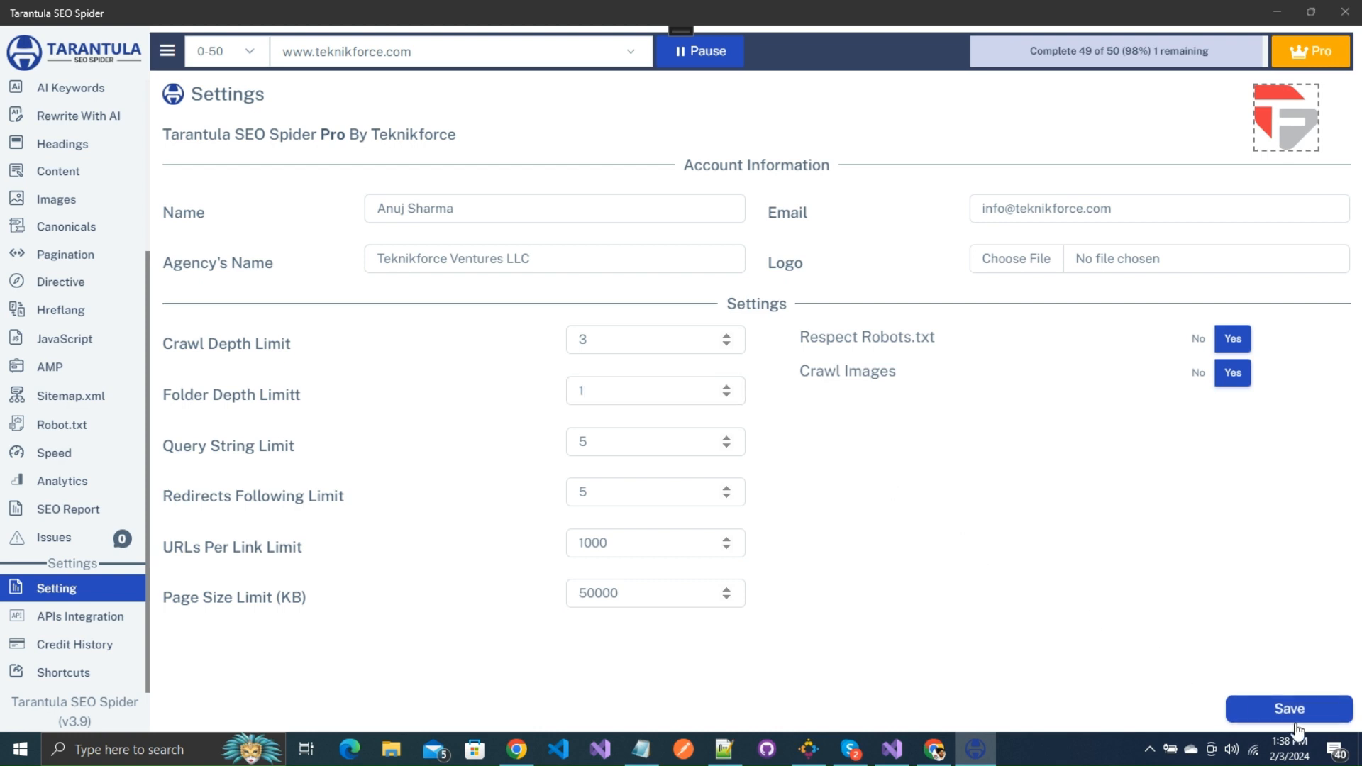
{"action": "left_click", "coordinate": [1296, 720]}
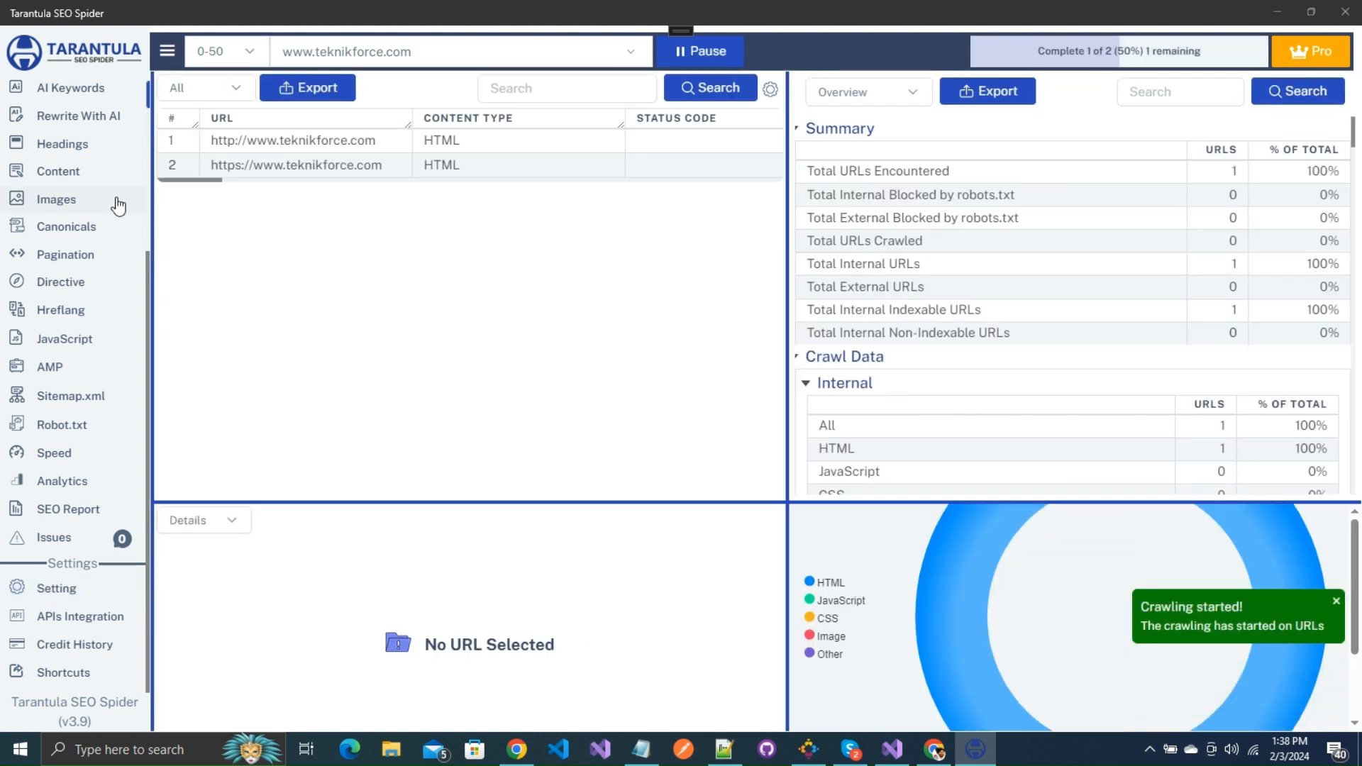
- Widen the URL column of the internal results and check the folder depth of the crawled URLs
{"action": "scroll", "coordinate": [76, 206], "scroll_direction": "up", "scroll_amount": 4}
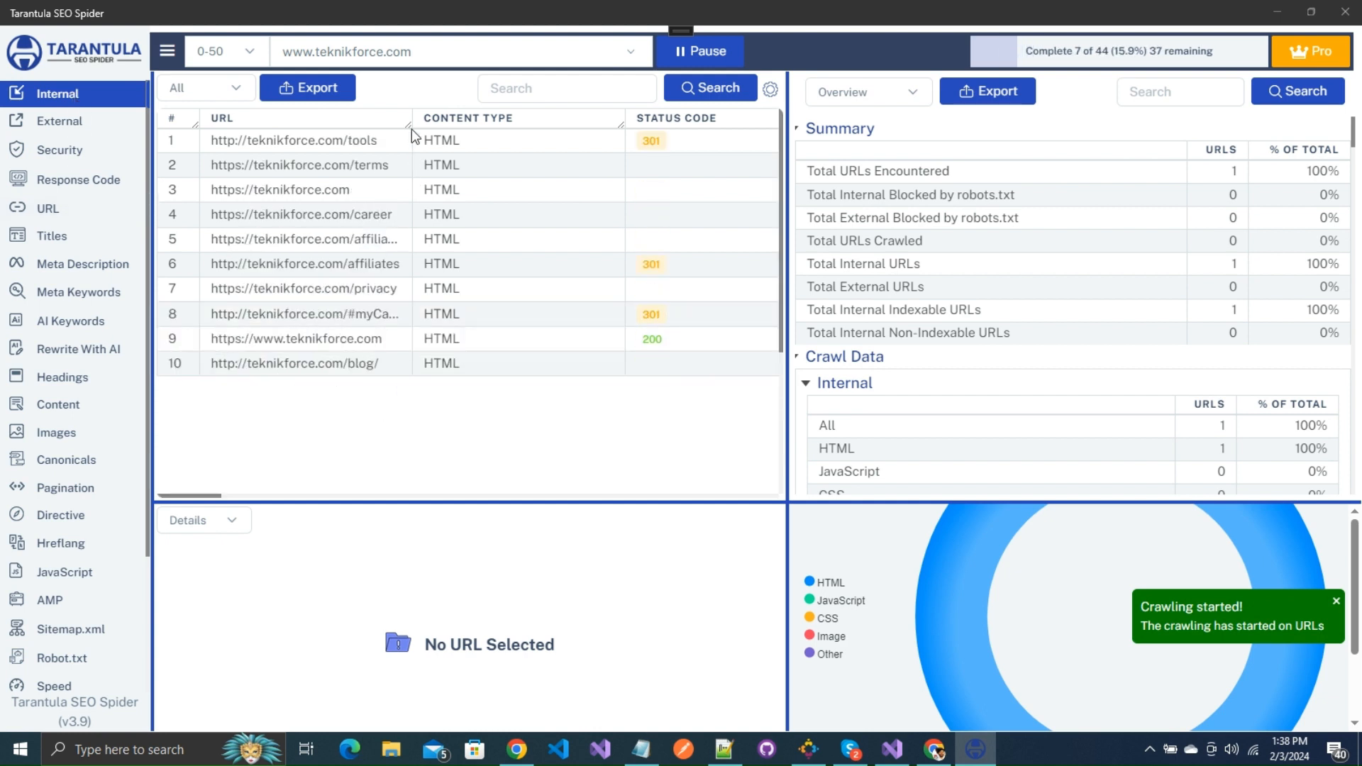
{"action": "left_click_drag", "start_coordinate": [412, 135], "coordinate": [588, 133]}
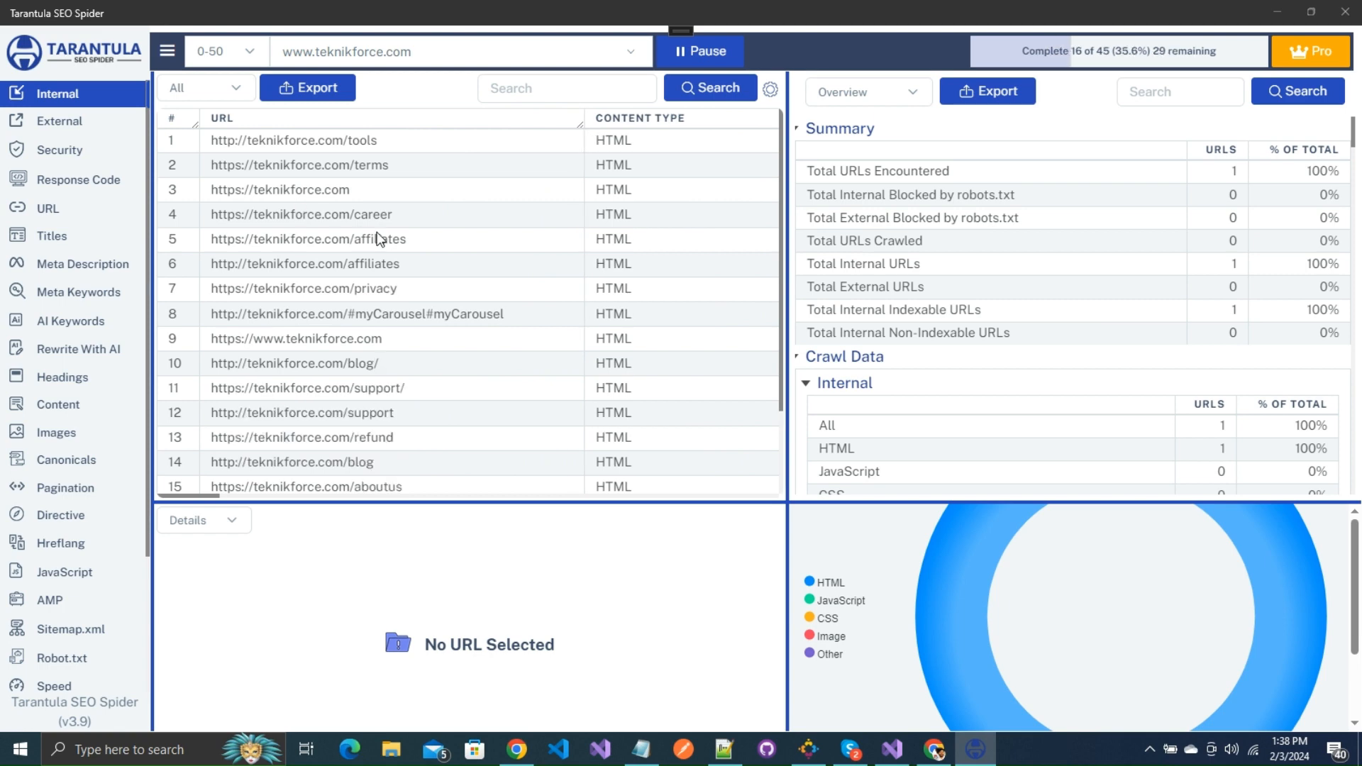
{"action": "left_click", "coordinate": [460, 434]}
{"action": "scroll", "coordinate": [458, 433], "scroll_direction": "down", "scroll_amount": 3}
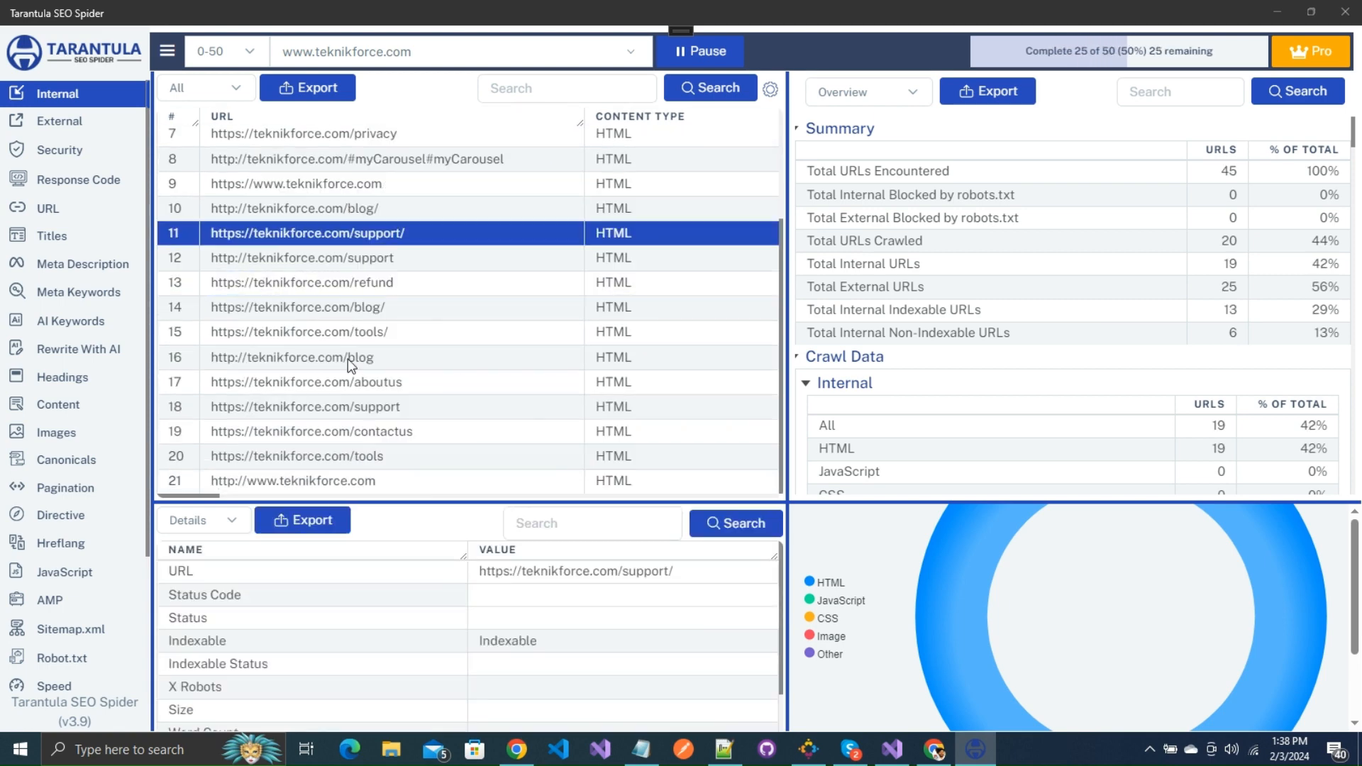
{"action": "scroll", "coordinate": [420, 446], "scroll_direction": "up", "scroll_amount": 3}
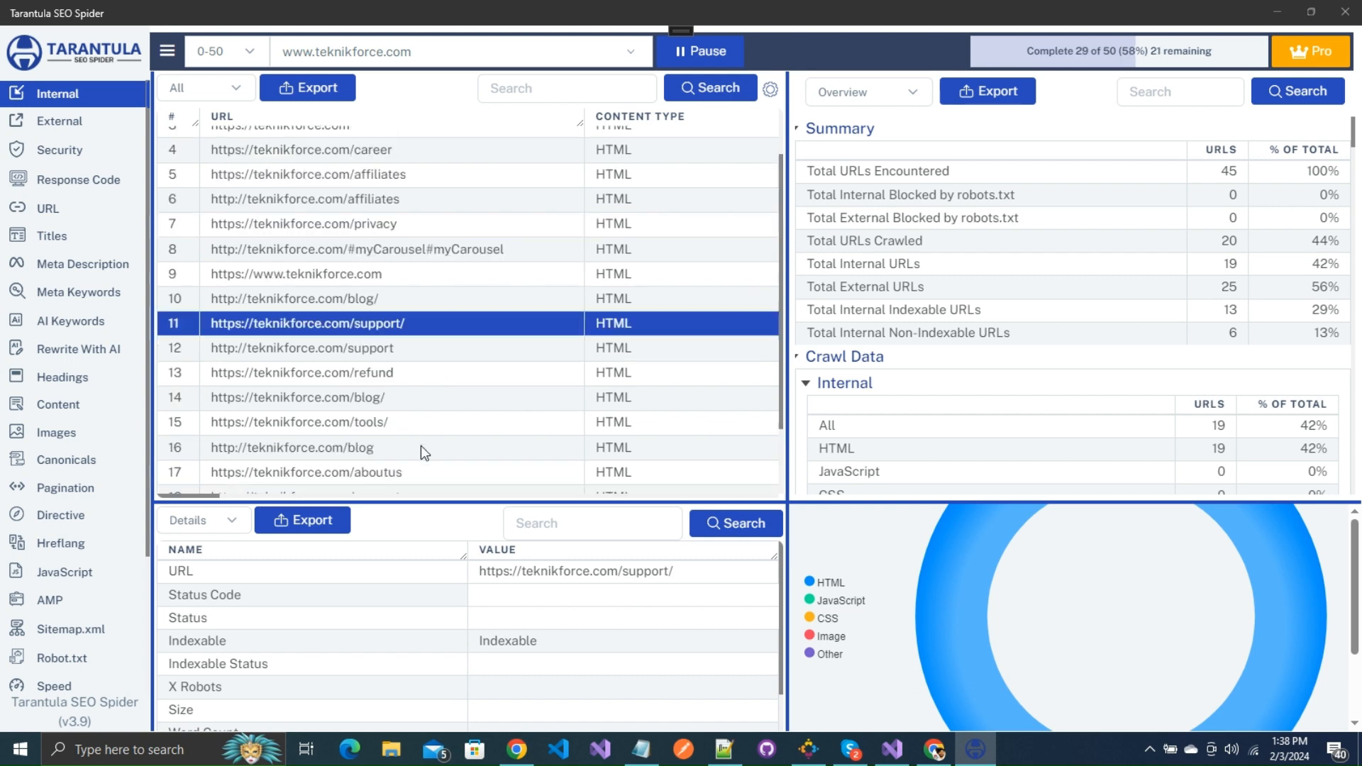
{"action": "scroll", "coordinate": [420, 445], "scroll_direction": "down", "scroll_amount": 3}
- Set the Query String Limit to 2 in the settings and save
{"action": "scroll", "coordinate": [78, 521], "scroll_direction": "down", "scroll_amount": 4}
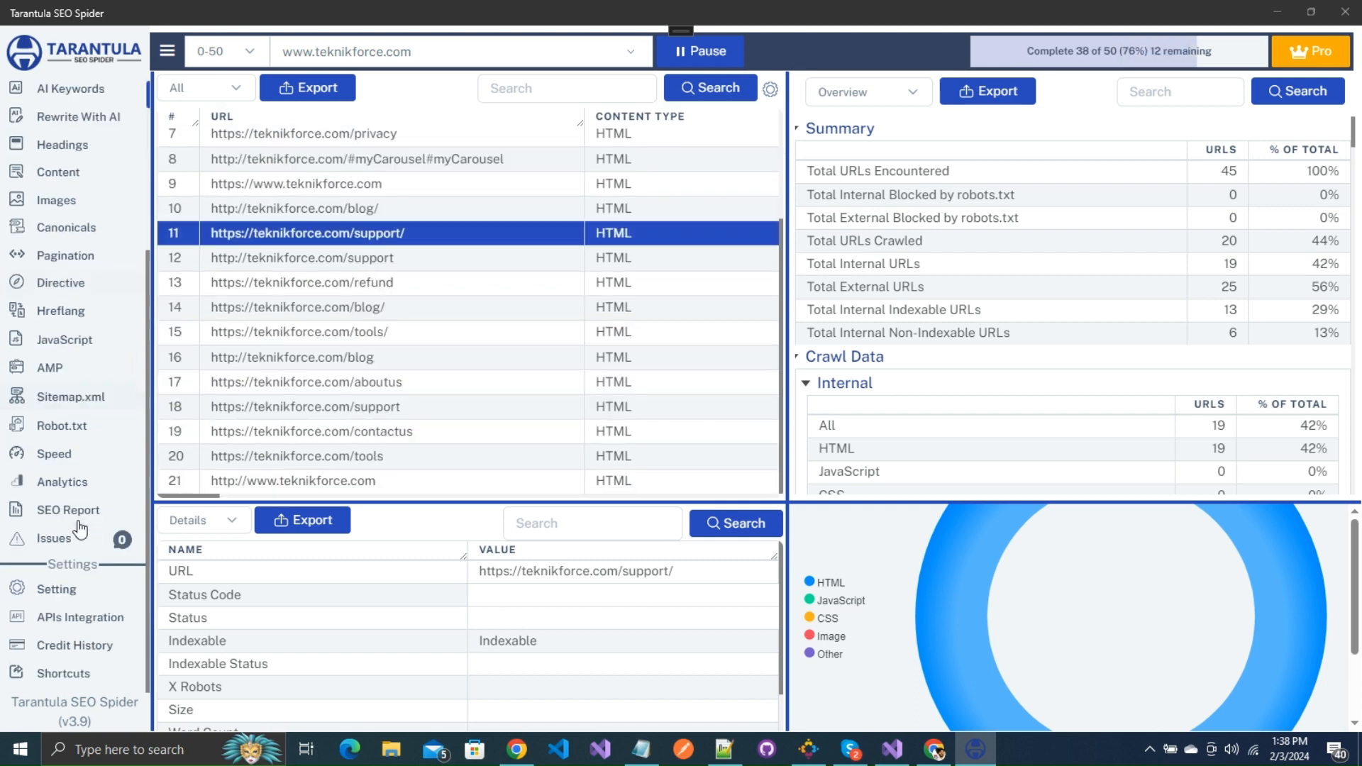
{"action": "left_click", "coordinate": [66, 589]}
{"action": "left_click", "coordinate": [638, 438]}
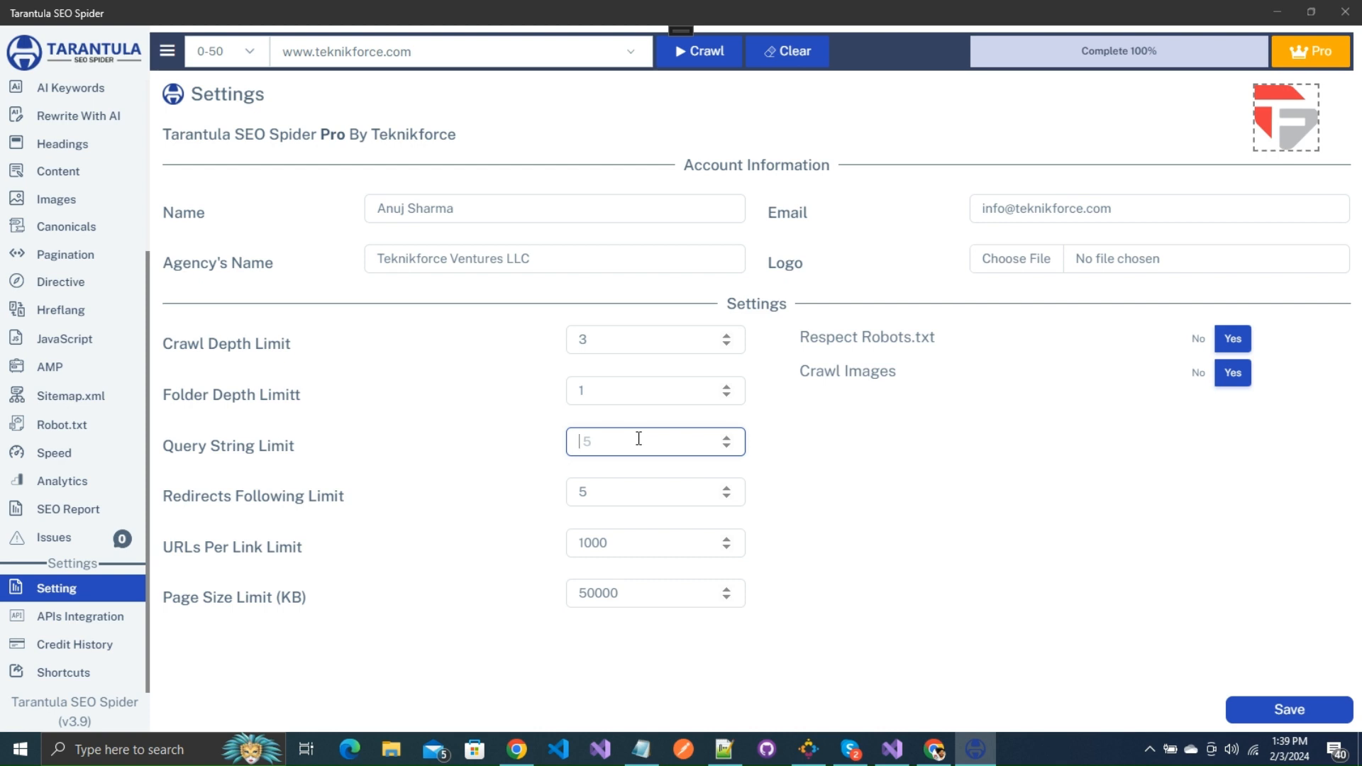
{"action": "type", "text": "2"}
{"action": "left_click", "coordinate": [940, 476]}
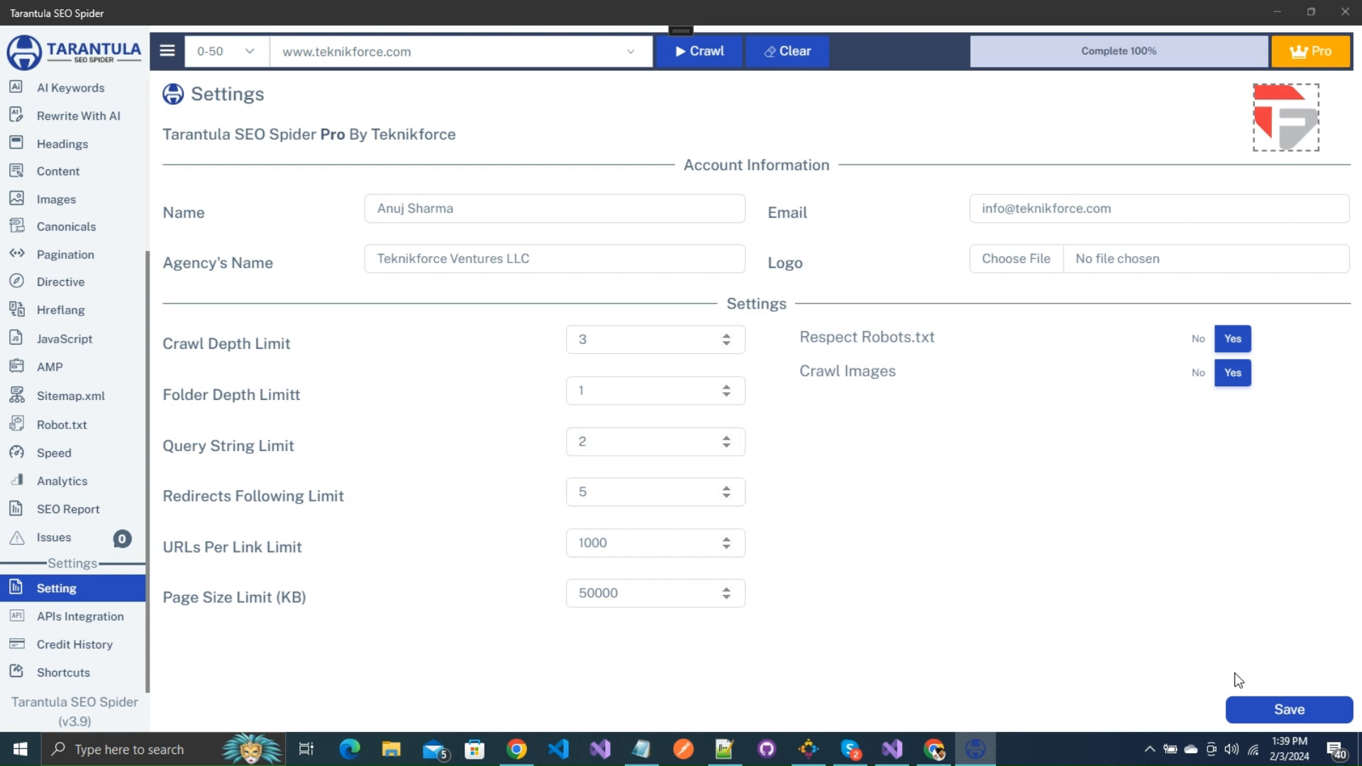
{"action": "left_click", "coordinate": [1273, 709]}
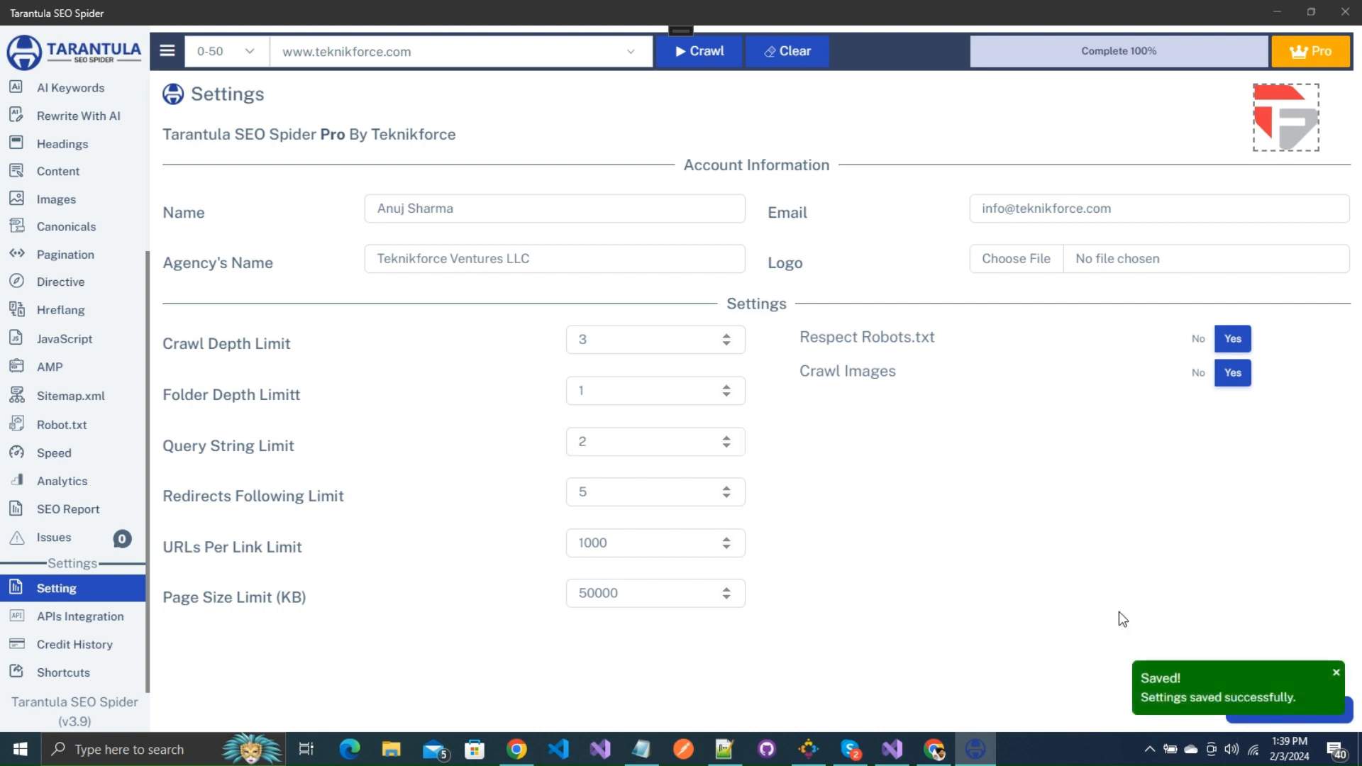
- Switch to Notepad, examine the query parameters in the example.com URL, and return to the Tarantula SEO Spider settings
{"action": "key", "text": "alt+Tab"}
{"action": "key", "text": "alt+Tab"}
{"action": "key", "text": "alt+Tab"}
{"action": "key", "text": "alt+Tab"}
{"action": "key", "text": "alt+Tab"}
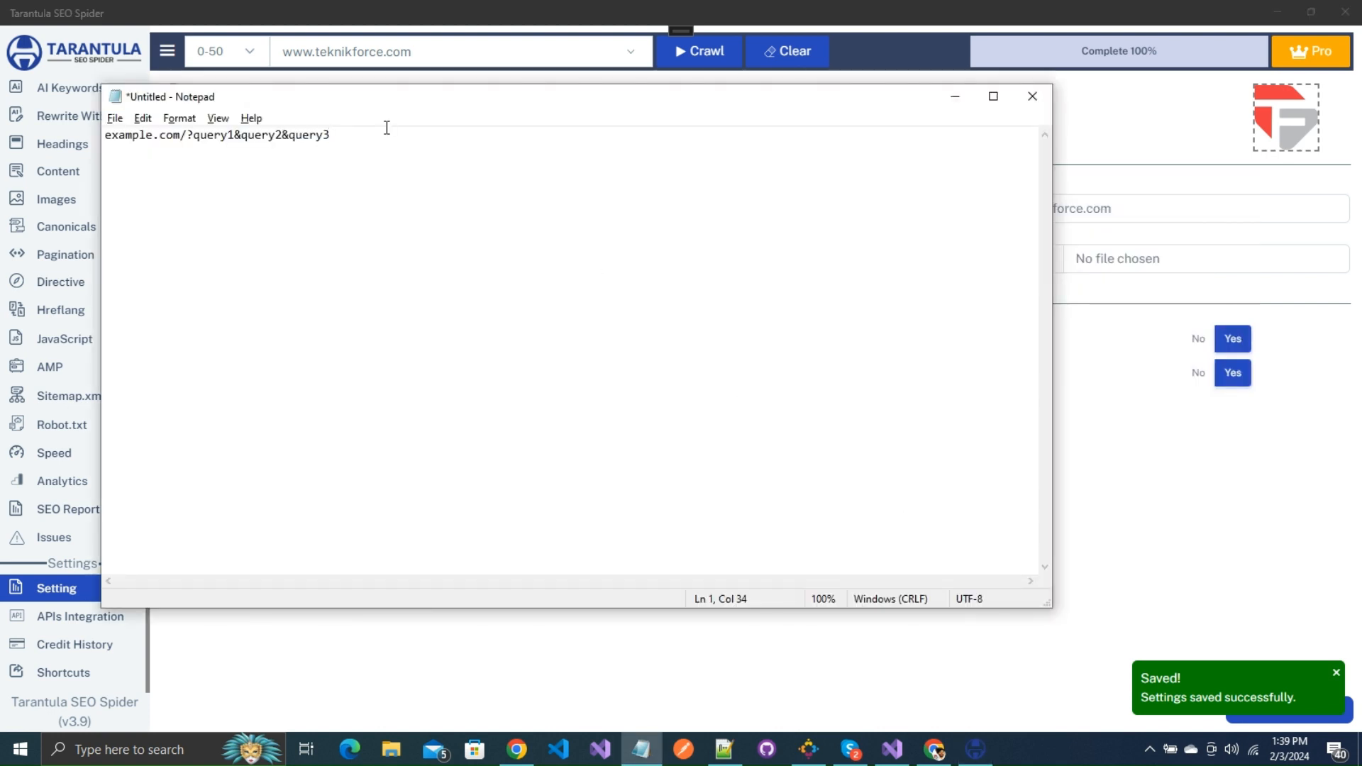
{"action": "double_click", "coordinate": [368, 140]}
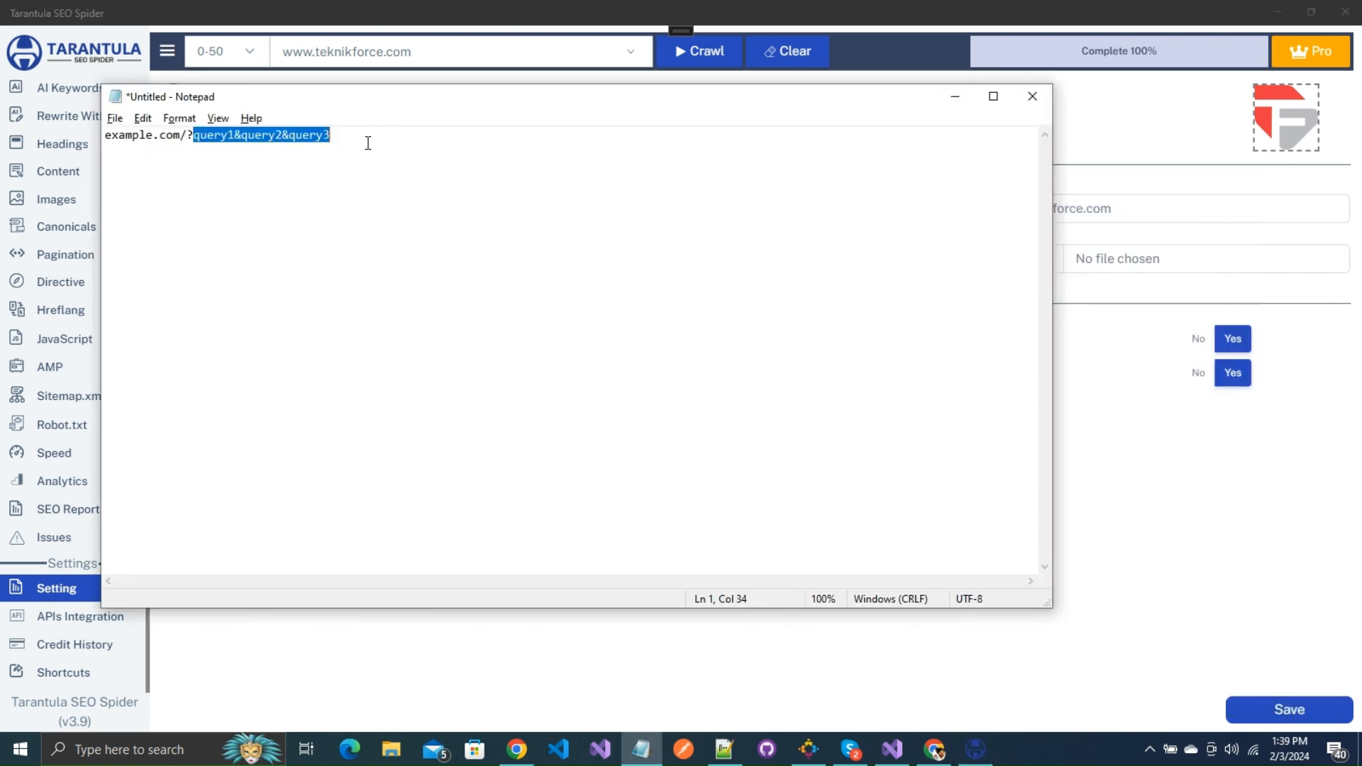
{"action": "left_click", "coordinate": [369, 140]}
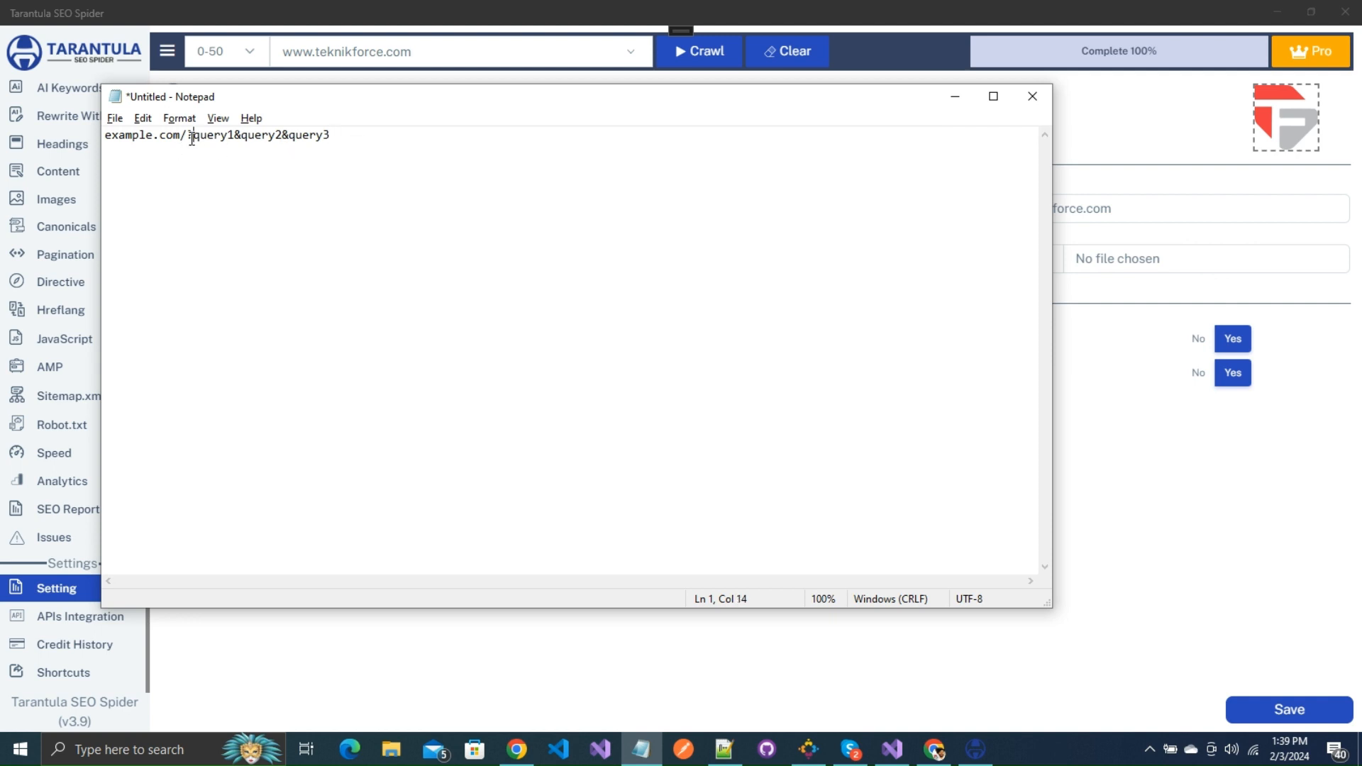
{"action": "left_click_drag", "start_coordinate": [193, 135], "coordinate": [359, 135]}
{"action": "left_click", "coordinate": [354, 142]}
{"action": "key", "text": "alt+Tab"}
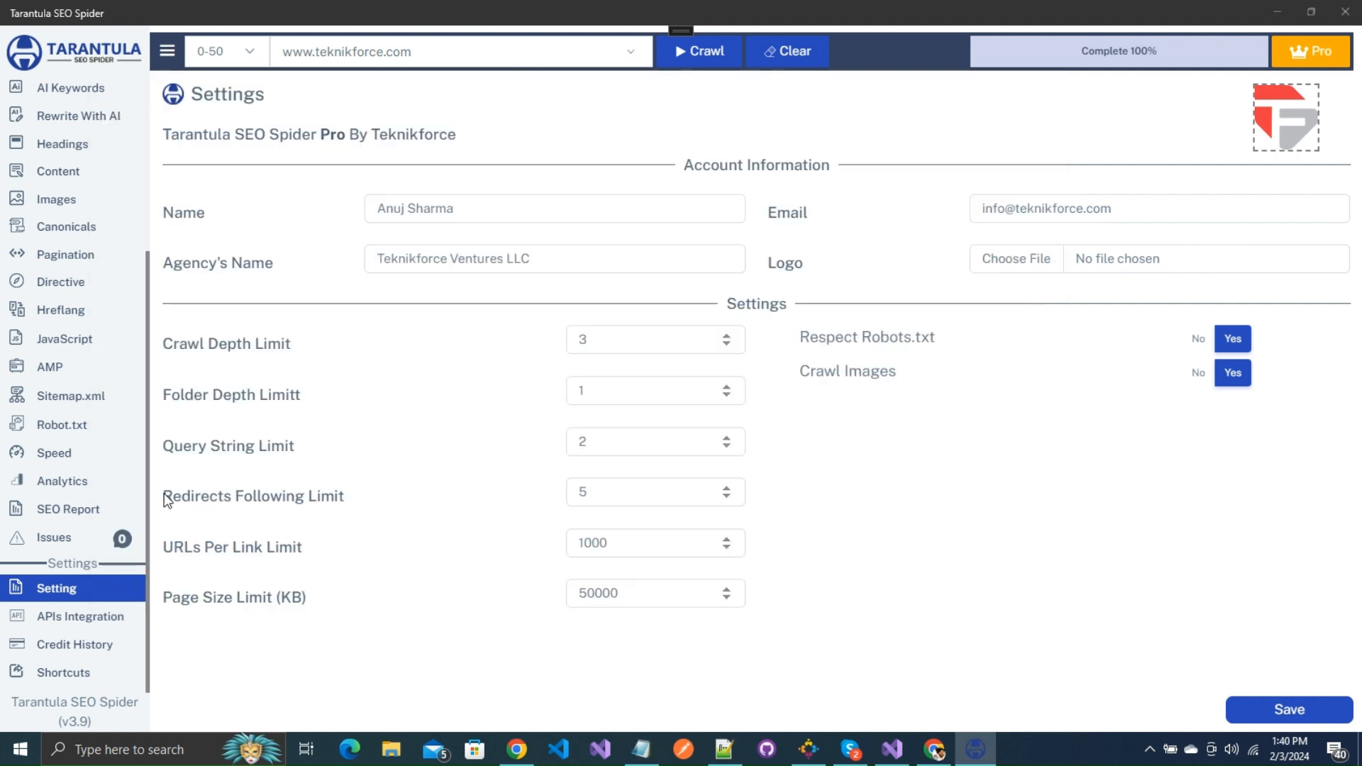
- Review the Redirects Following Limit and URLs Per Link Limit settings
{"action": "left_click_drag", "start_coordinate": [164, 492], "coordinate": [369, 502]}
{"action": "left_click", "coordinate": [368, 502]}
{"action": "left_click_drag", "start_coordinate": [164, 547], "coordinate": [330, 557]}
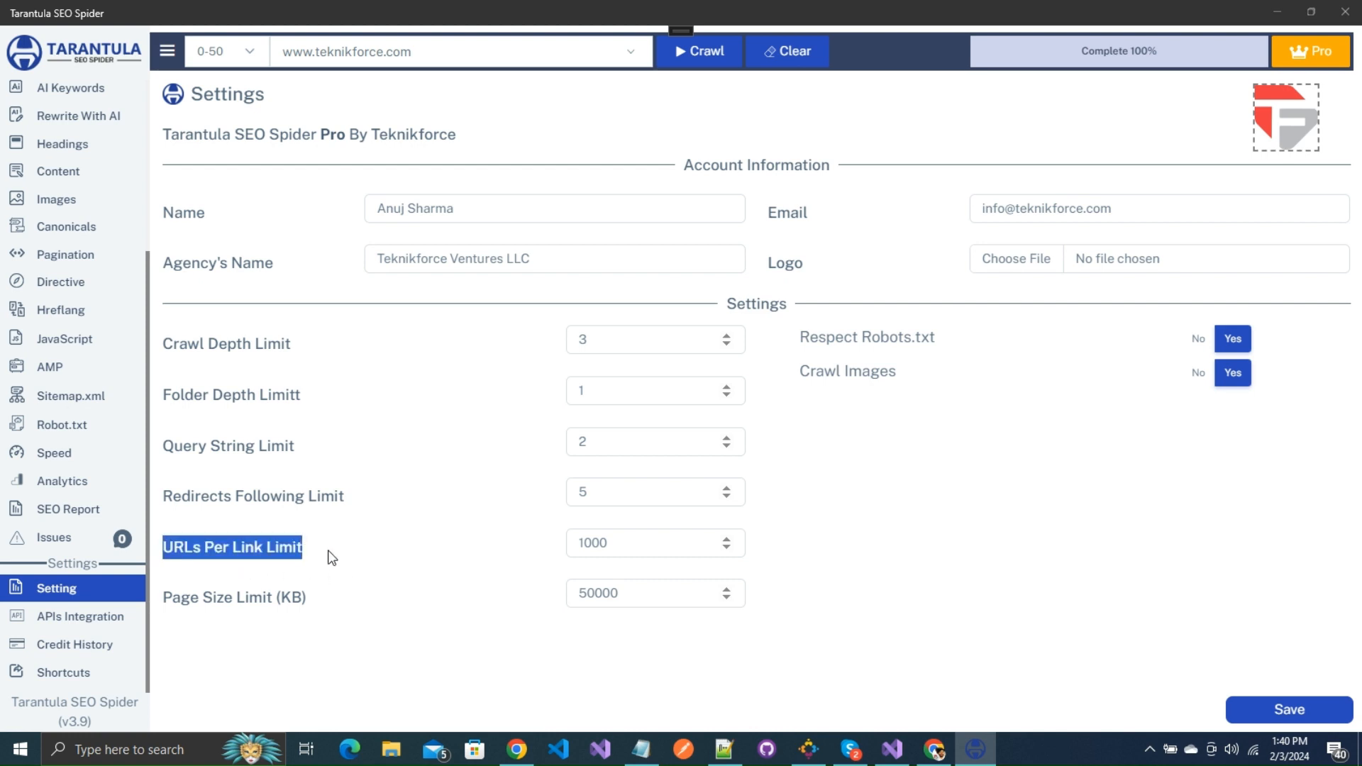
{"action": "left_click", "coordinate": [332, 558]}
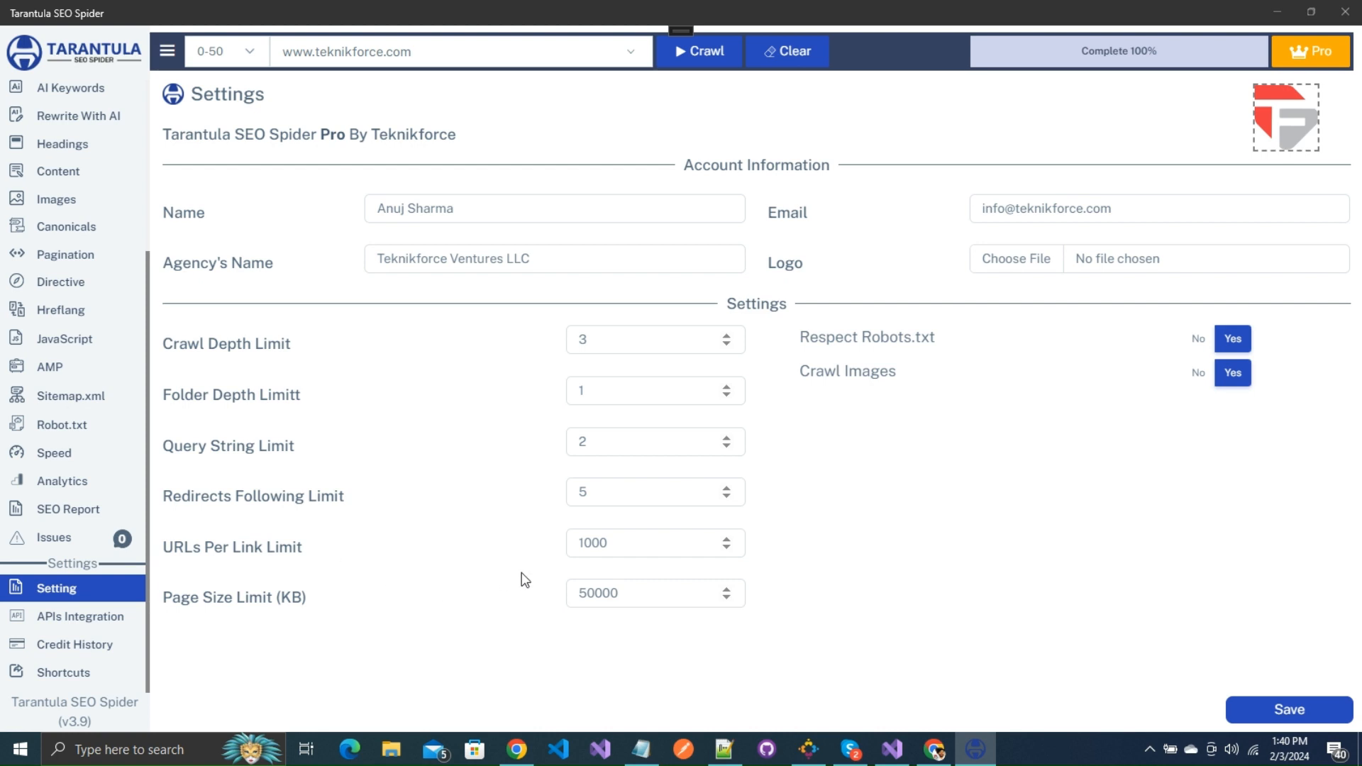
{"action": "left_click", "coordinate": [220, 37]}
{"action": "left_click", "coordinate": [234, 105]}
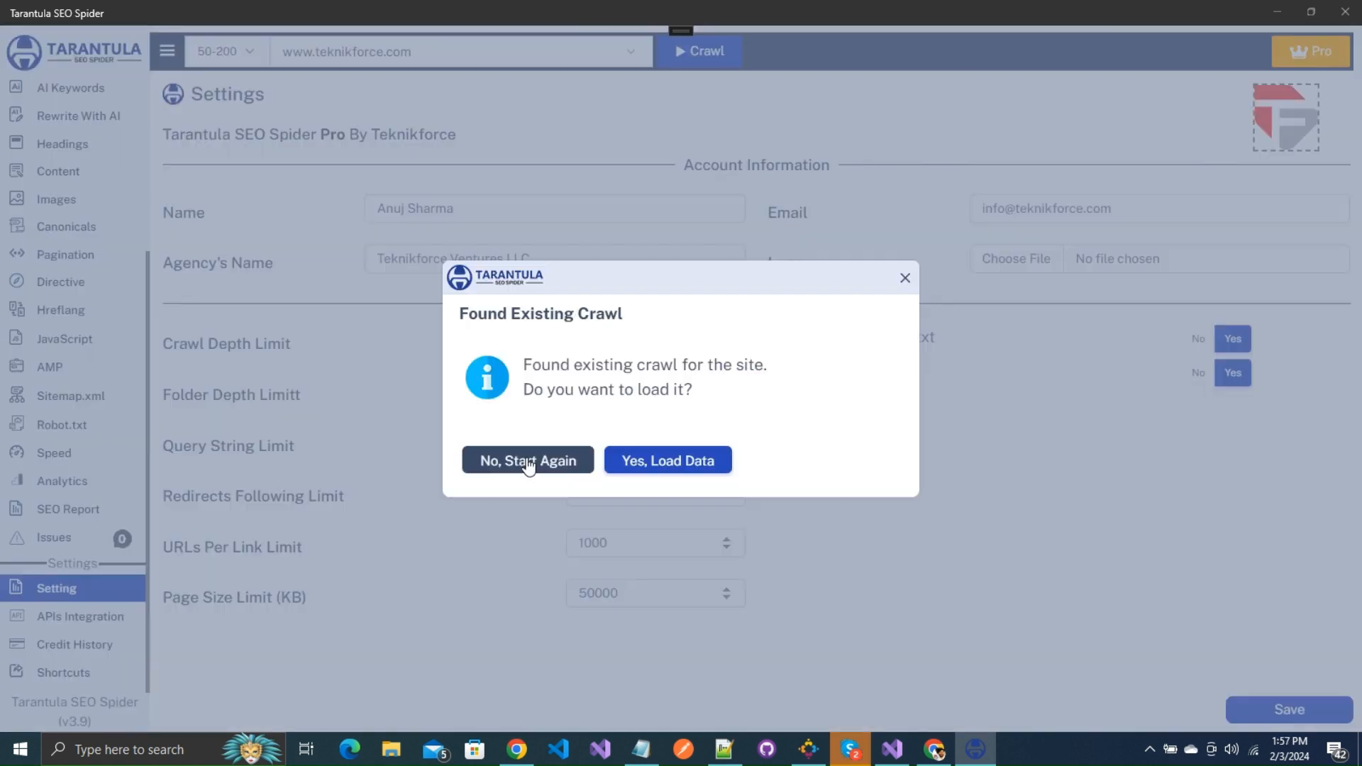
{"action": "left_click", "coordinate": [528, 462]}
{"action": "left_click", "coordinate": [582, 418]}
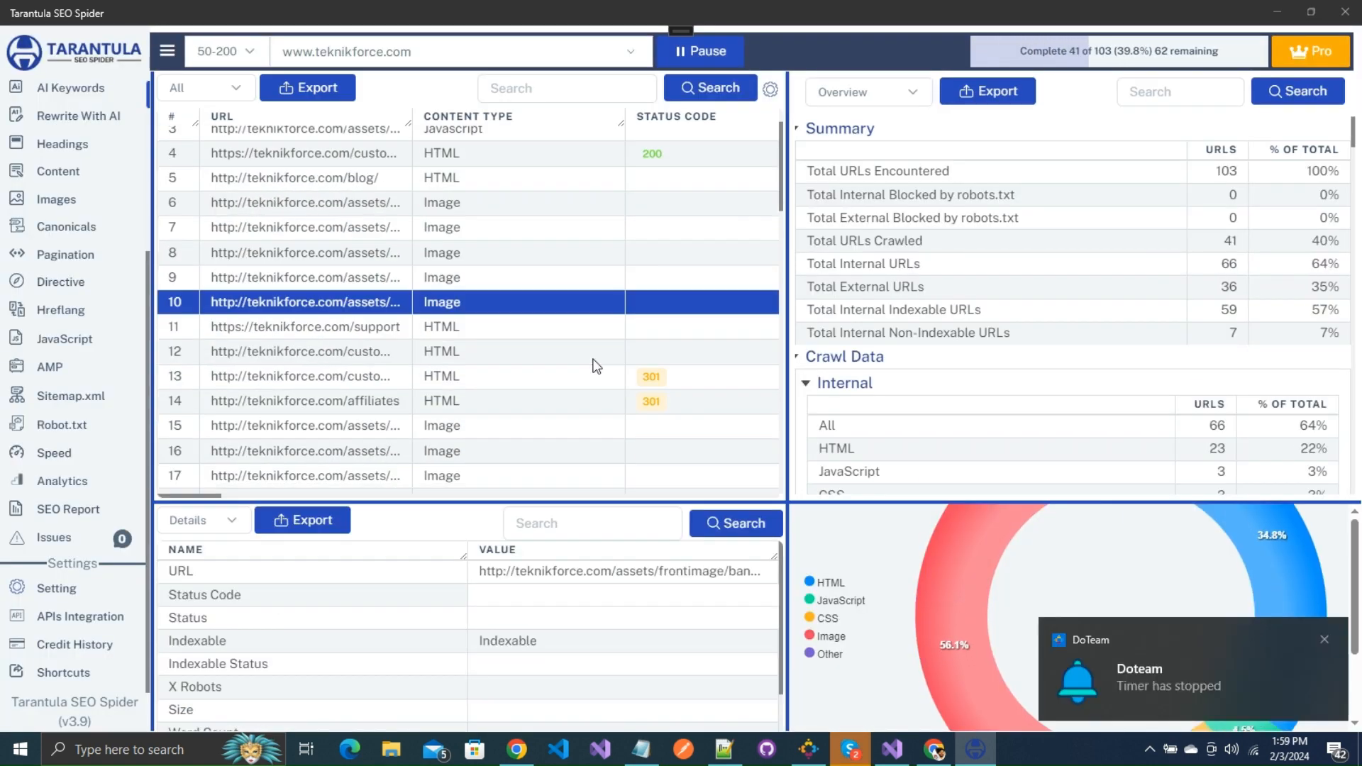
{"action": "left_click", "coordinate": [586, 351]}
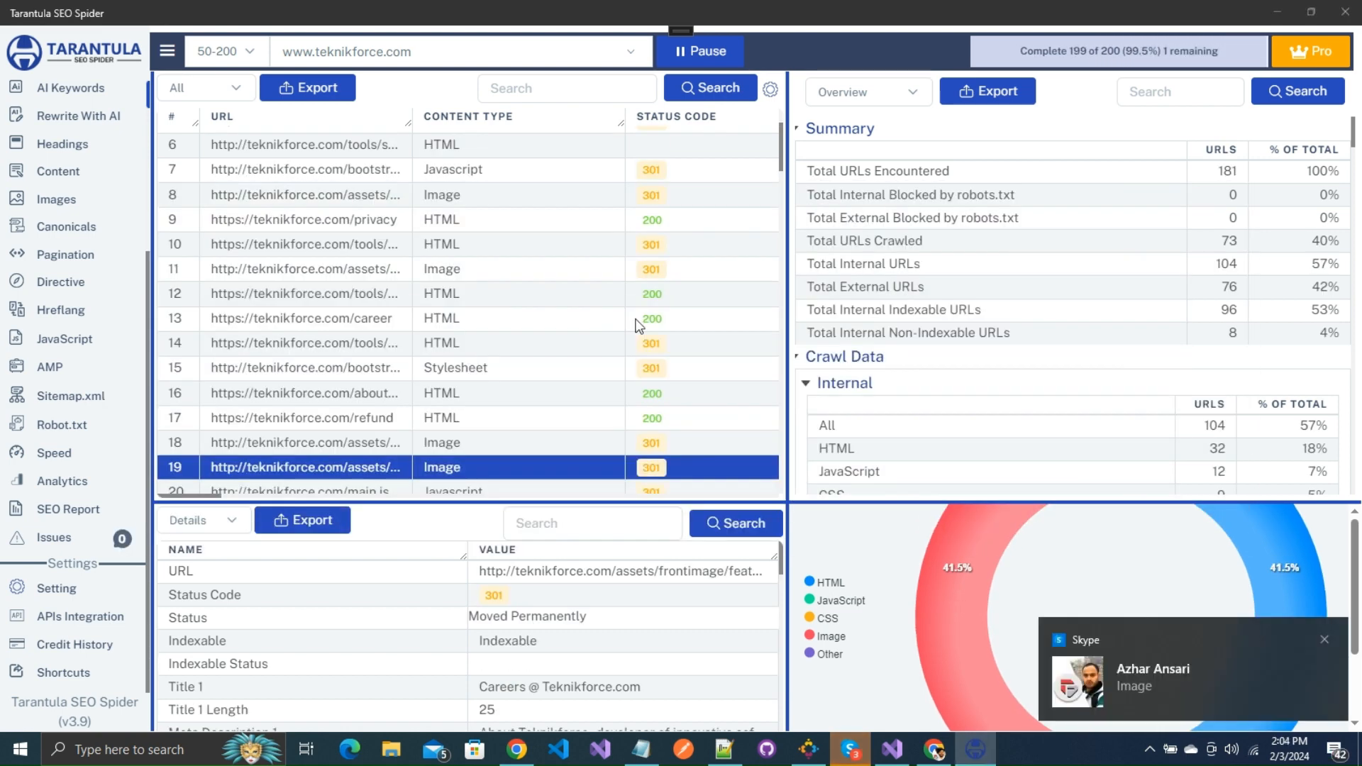
{"action": "left_click", "coordinate": [637, 325]}
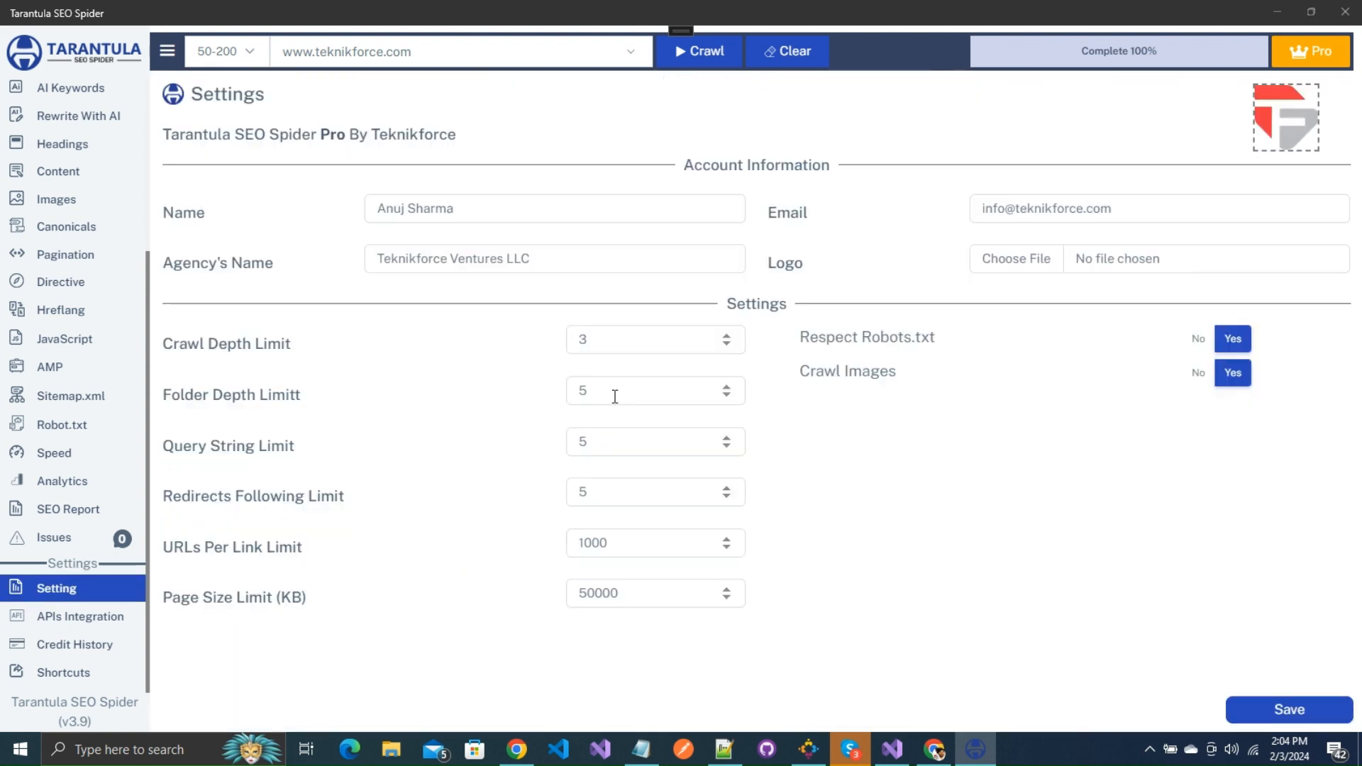
- Set the URLs Per Link Limit to 5 in the settings and save
{"action": "left_click", "coordinate": [614, 392]}
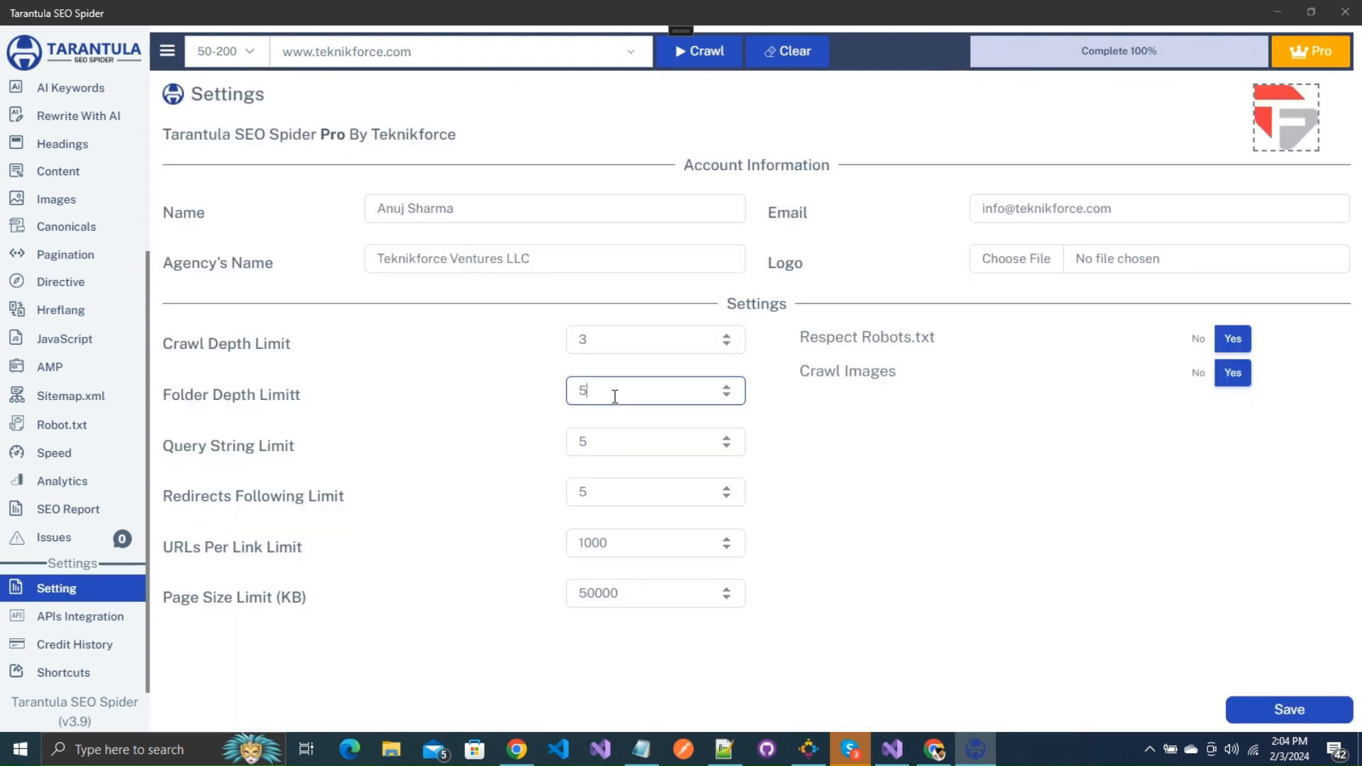
{"action": "left_click", "coordinate": [628, 543]}
{"action": "key", "text": "BackSpace"}
{"action": "key", "text": "BackSpace"}
{"action": "key", "text": "BackSpace"}
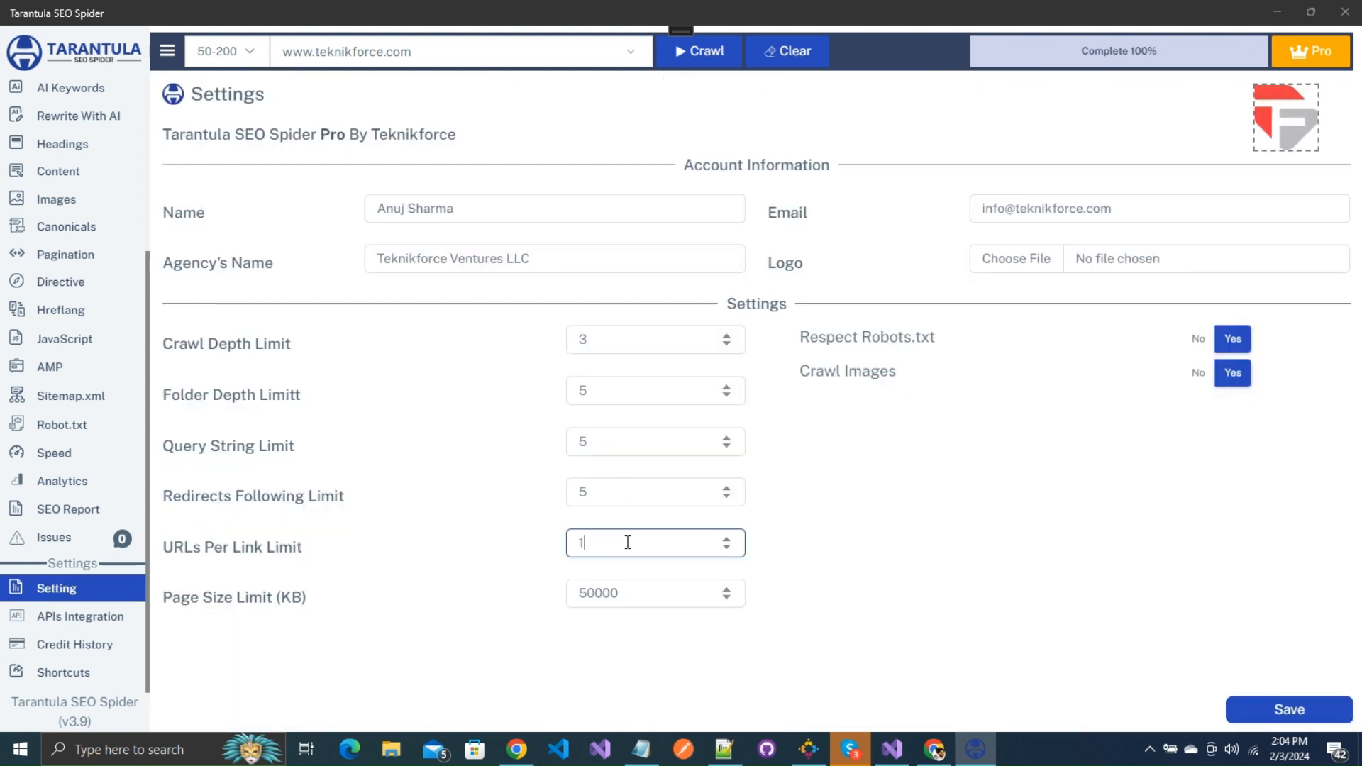
{"action": "type", "text": "5"}
{"action": "key", "text": "BackSpace"}
{"action": "key", "text": "BackSpace"}
{"action": "type", "text": "5"}
{"action": "left_click", "coordinate": [1289, 712]}
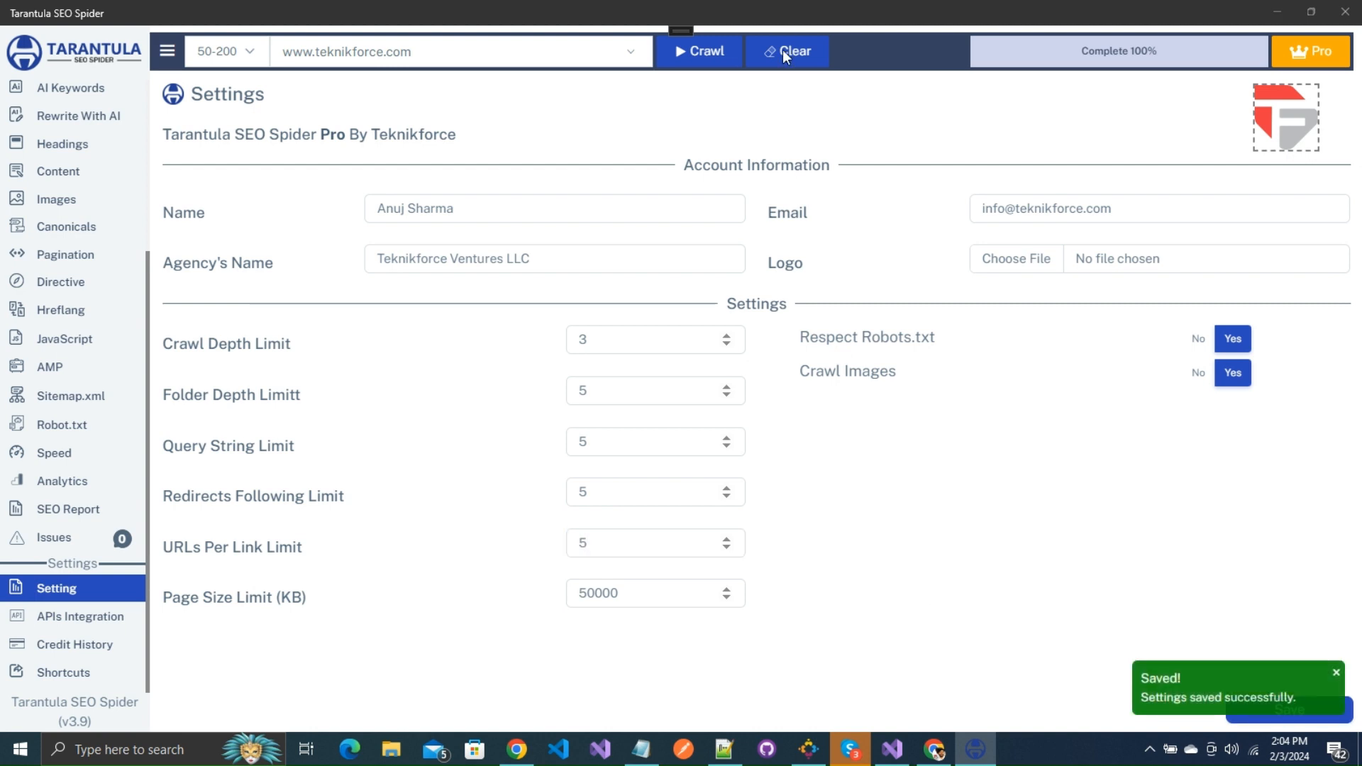
{"action": "left_click", "coordinate": [699, 51]}
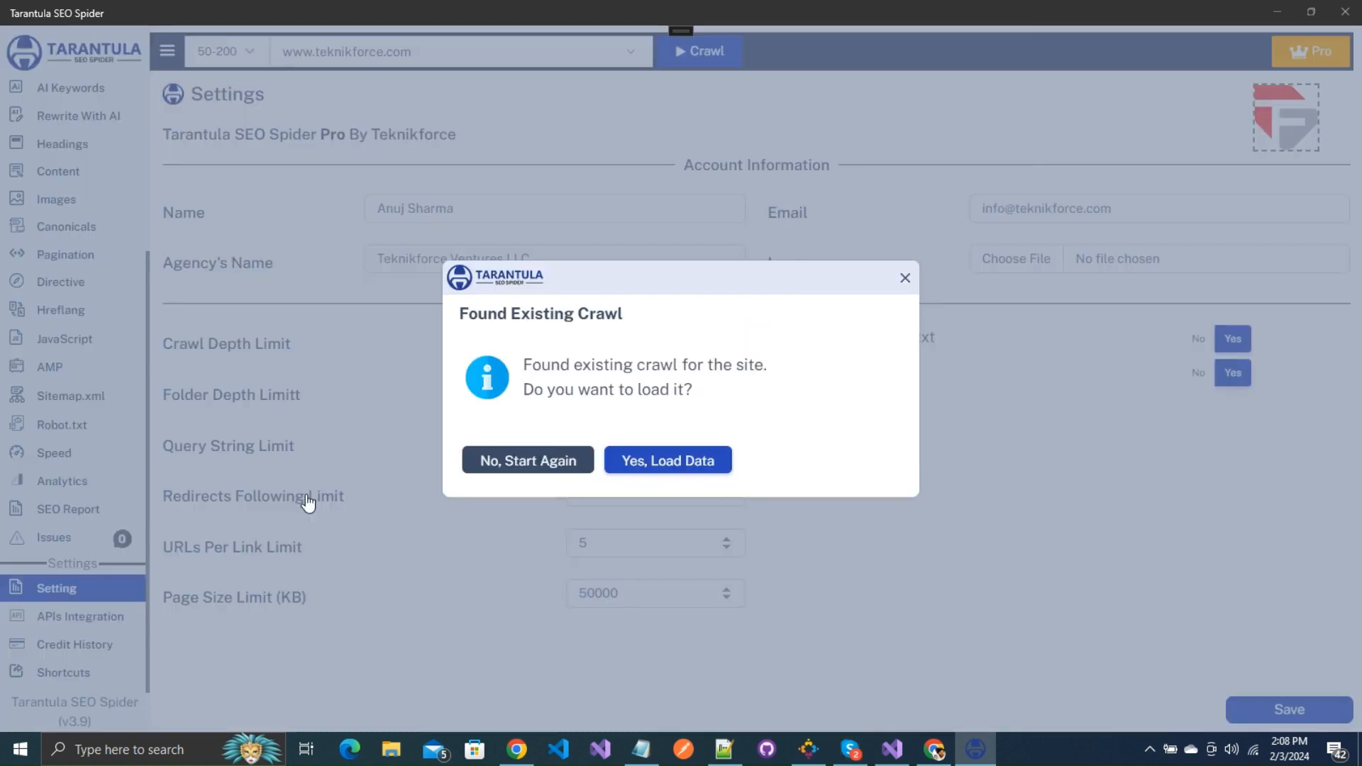
{"action": "left_click", "coordinate": [529, 459]}
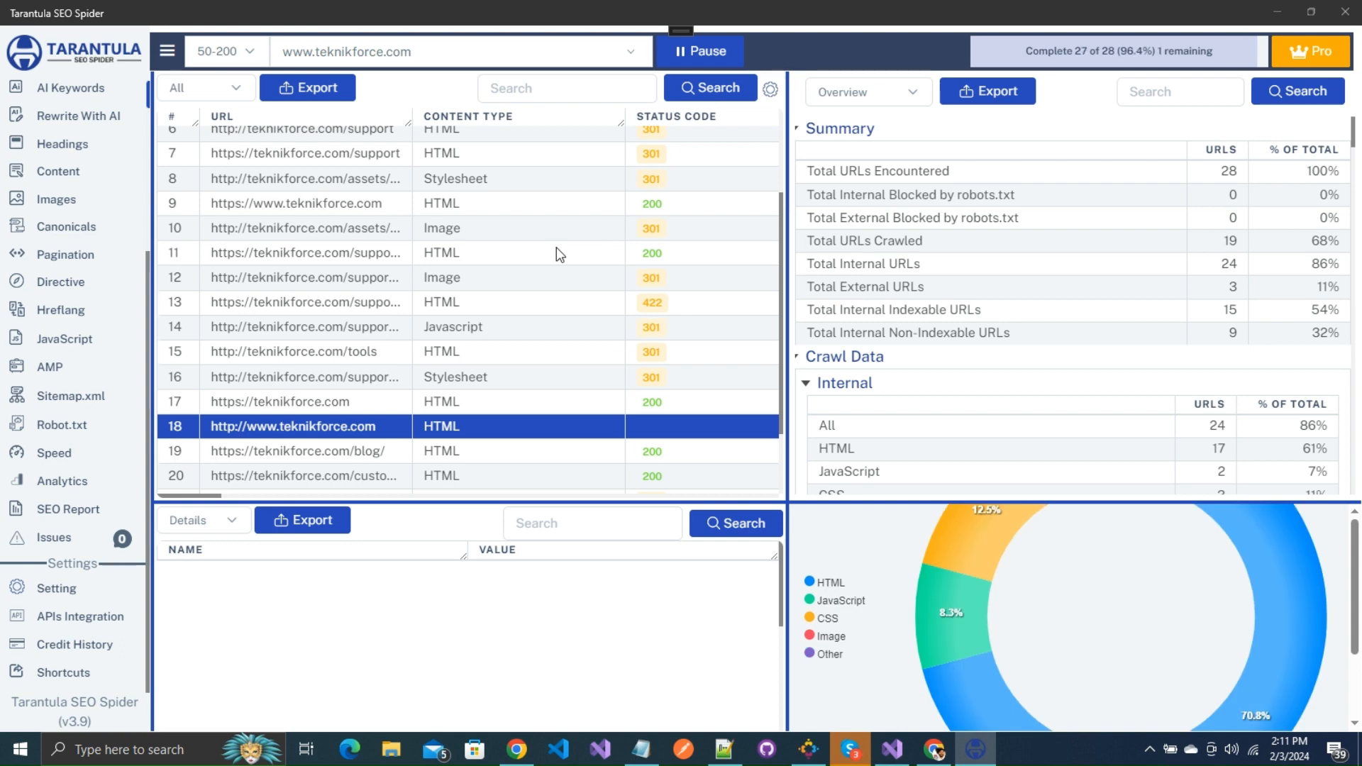
{"action": "left_click", "coordinate": [556, 250]}
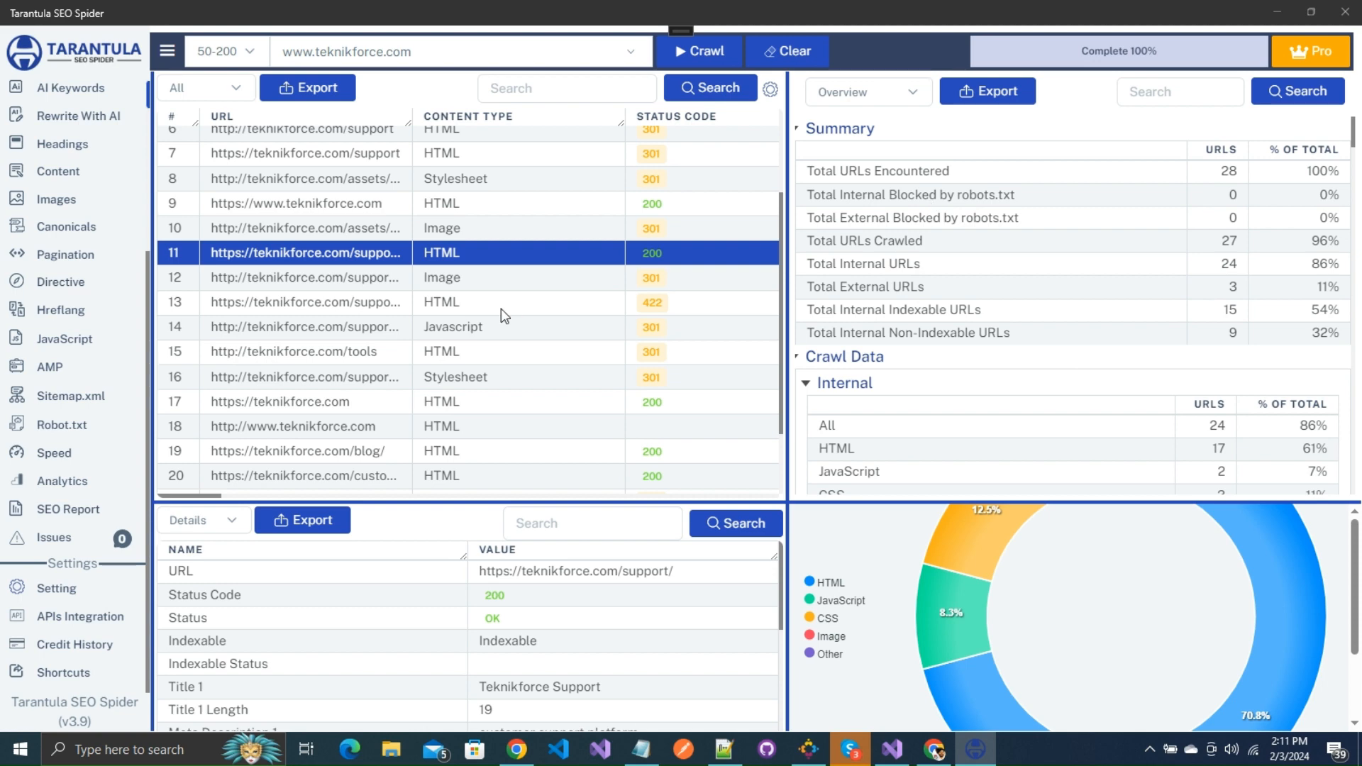
- Return to the settings, set the Page Size Limit to 10000 KB, and save
{"action": "left_click", "coordinate": [62, 591]}
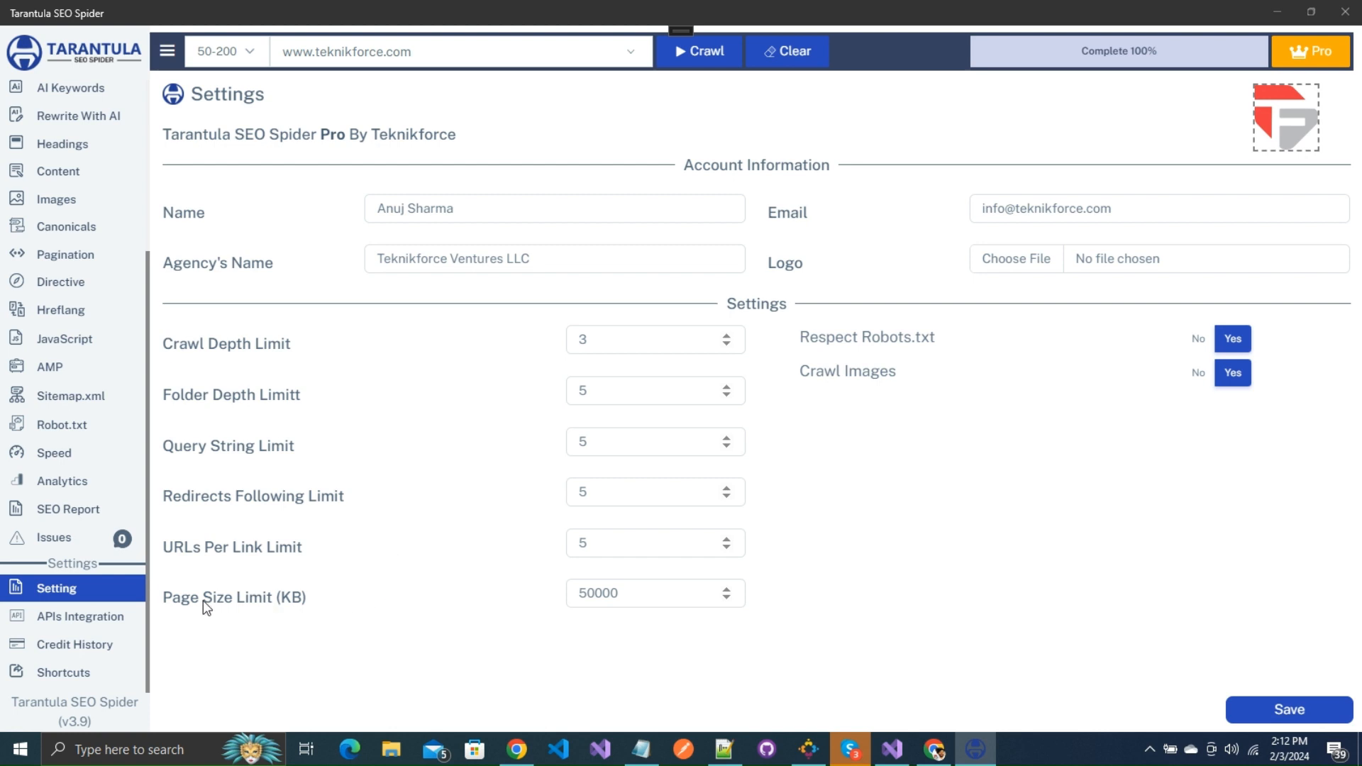
{"action": "left_click_drag", "start_coordinate": [163, 599], "coordinate": [363, 597]}
{"action": "left_click", "coordinate": [363, 595]}
{"action": "left_click", "coordinate": [650, 591]}
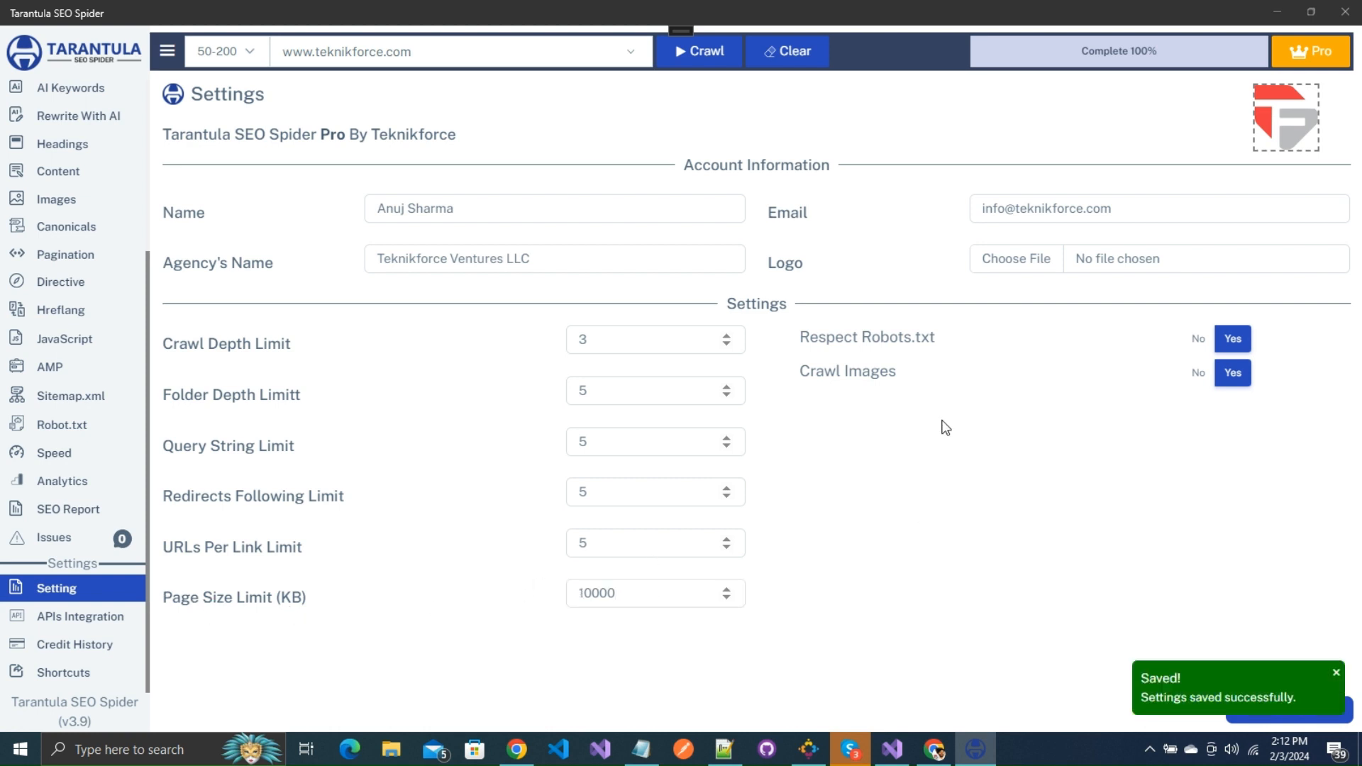
- Switch the Respect Robots.txt option to No and back to Yes
{"action": "left_click", "coordinate": [1201, 340]}
{"action": "left_click", "coordinate": [1237, 340]}
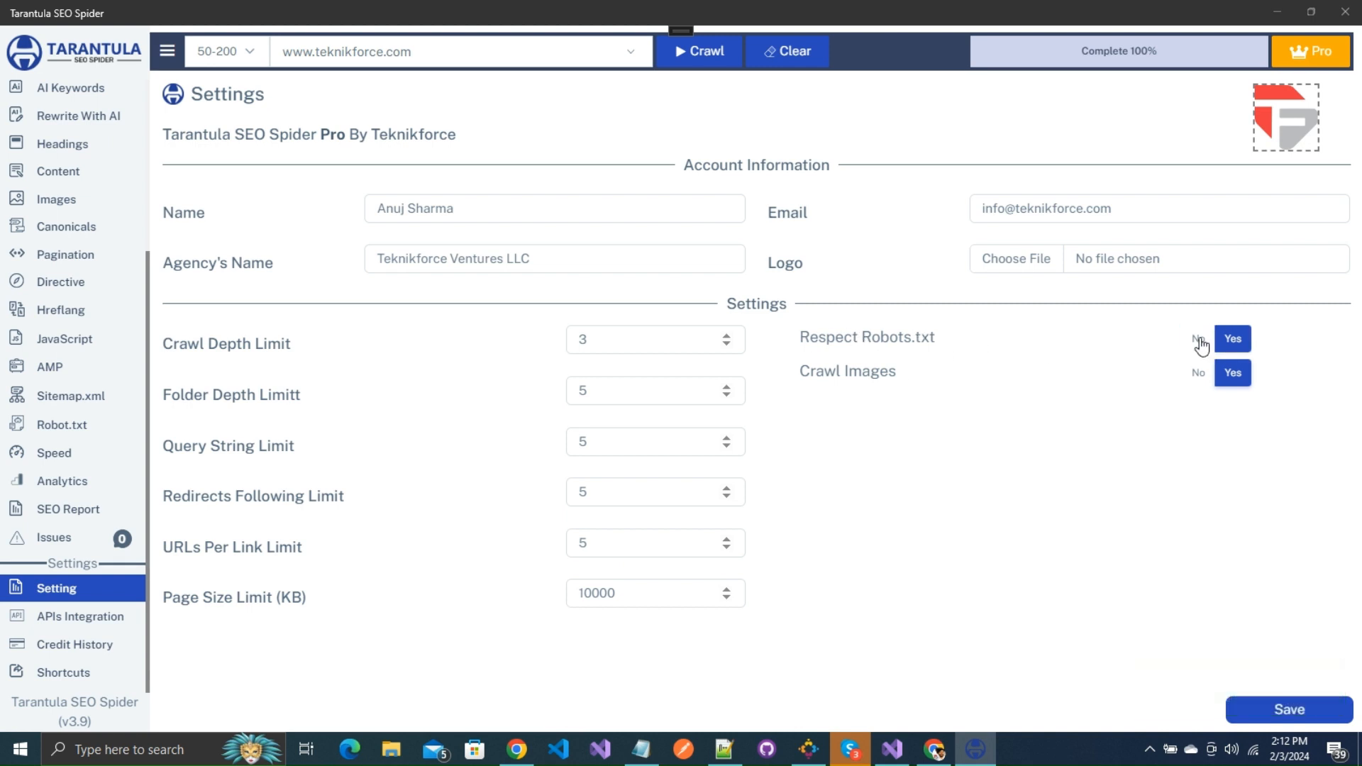
{"action": "left_click", "coordinate": [1201, 340]}
{"action": "left_click", "coordinate": [1237, 339]}
- Toggle the Crawl Images option between No and Yes, ending with No selected
{"action": "left_click_drag", "start_coordinate": [807, 376], "coordinate": [885, 370]}
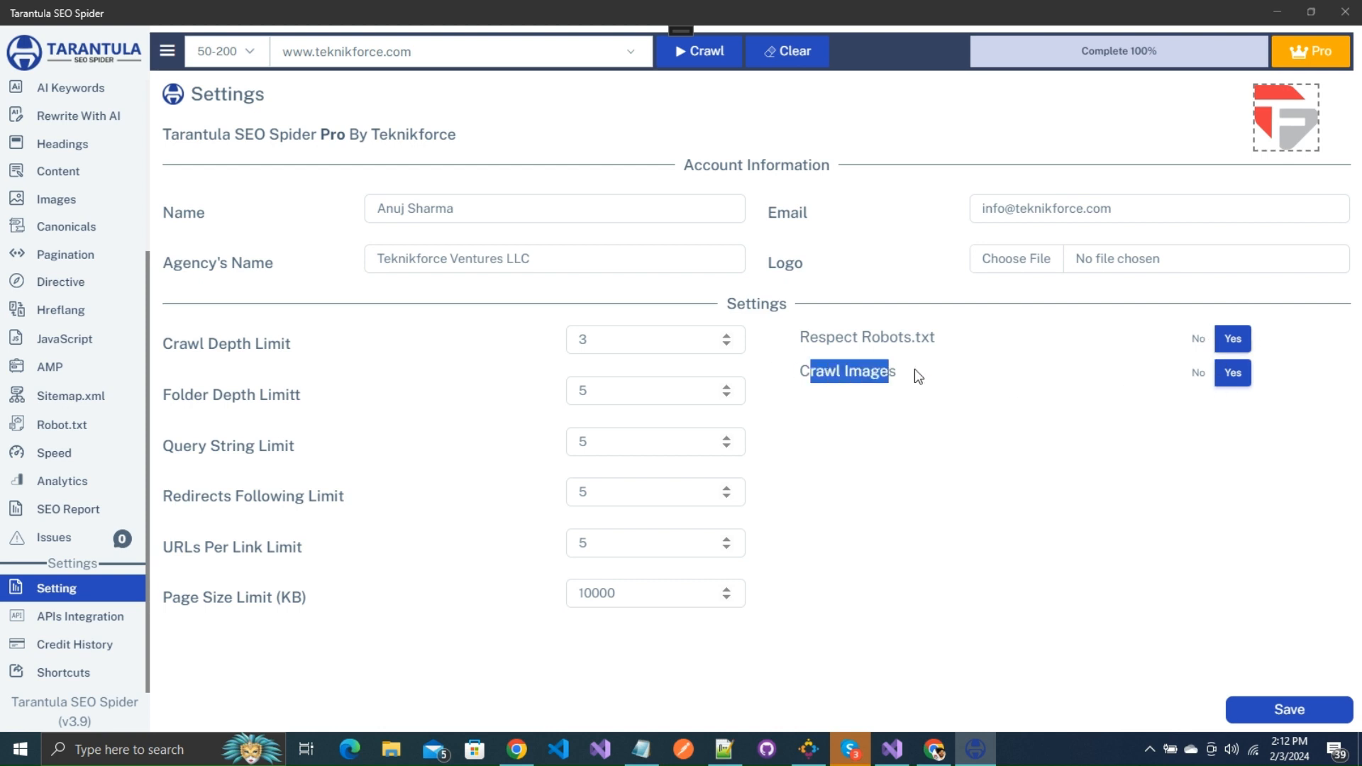
{"action": "left_click", "coordinate": [927, 365]}
{"action": "left_click", "coordinate": [1199, 373]}
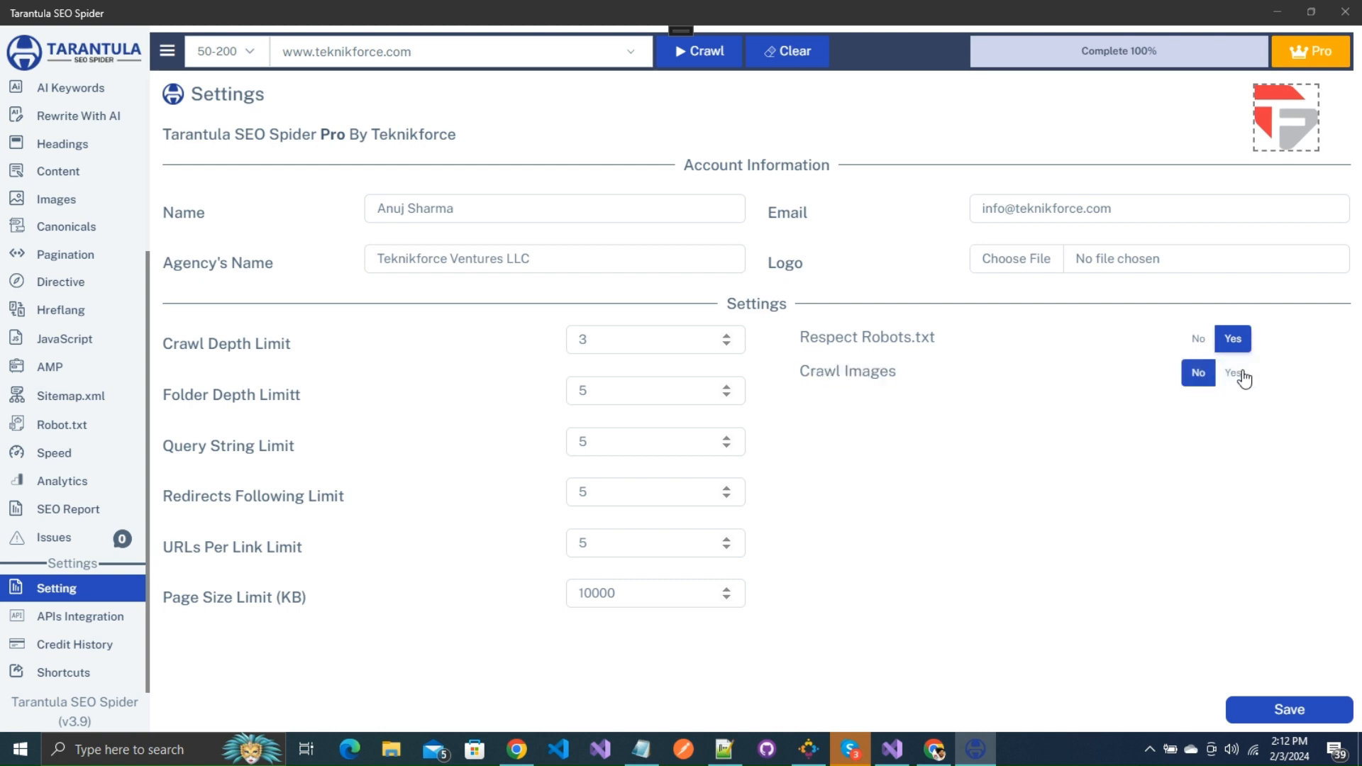
{"action": "left_click", "coordinate": [1234, 373]}
{"action": "left_click", "coordinate": [1199, 374]}
{"action": "left_click", "coordinate": [1225, 375]}
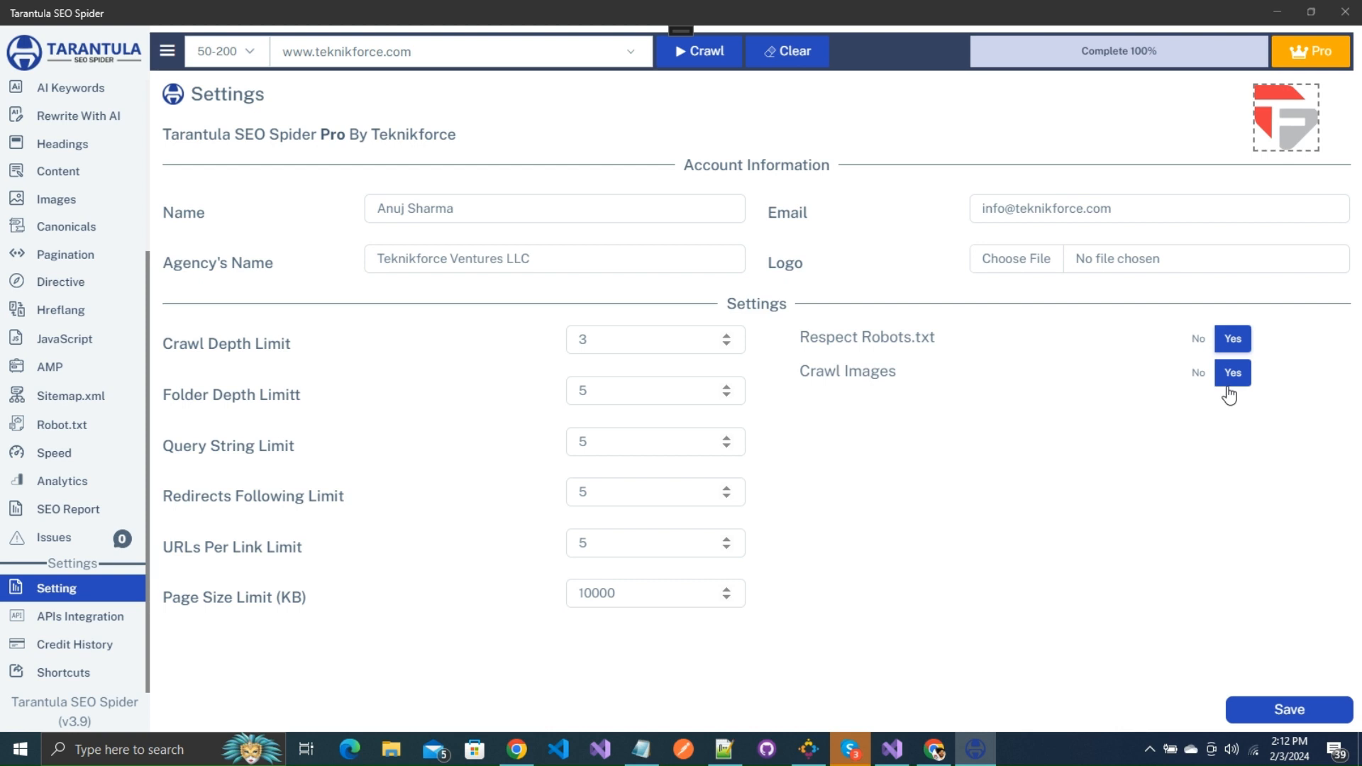
{"action": "left_click", "coordinate": [1208, 377]}
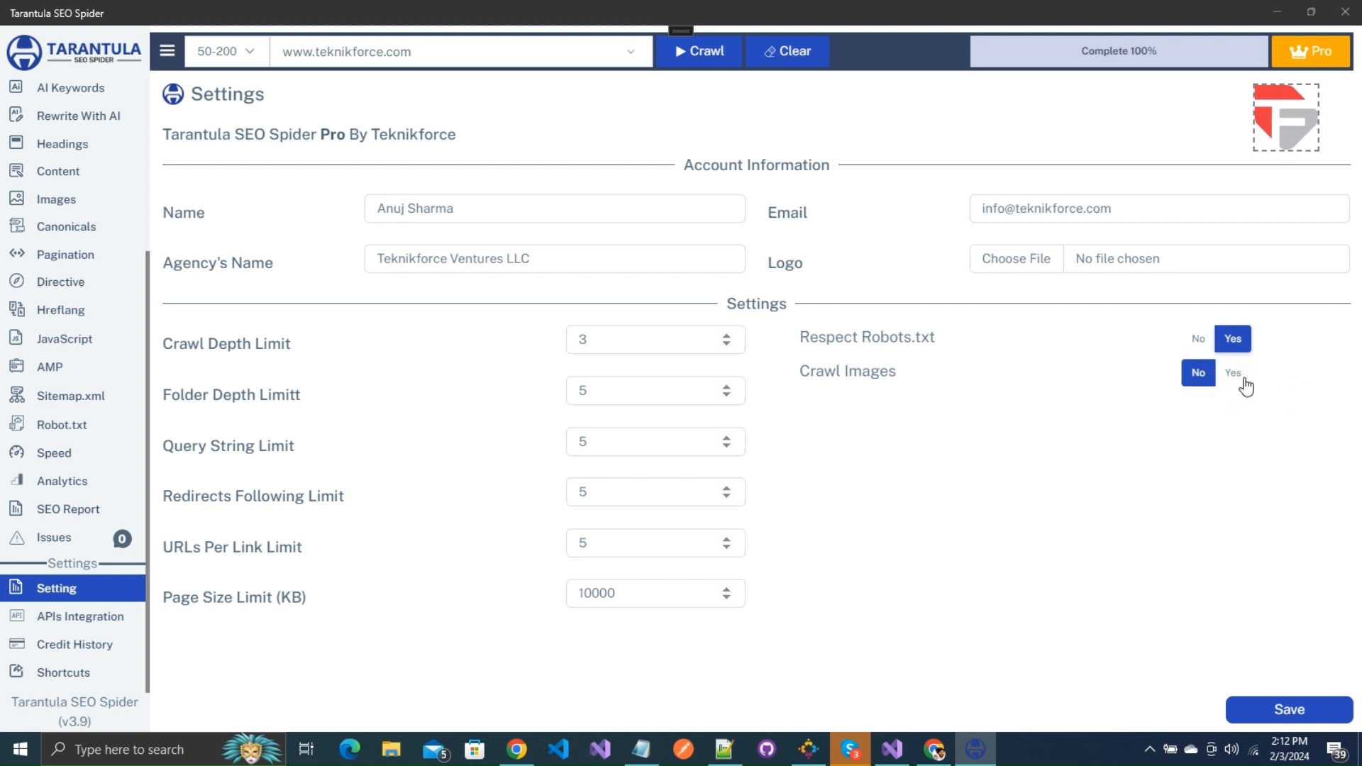